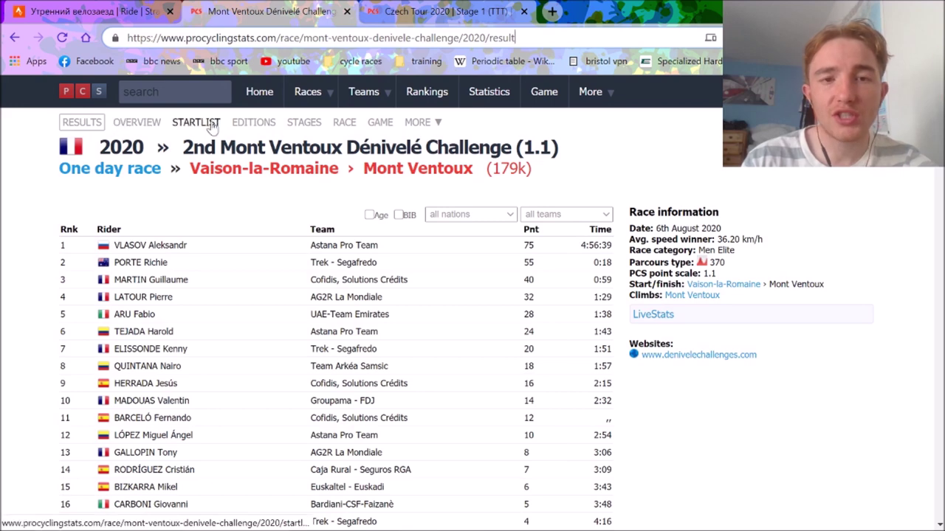
Review the results of the 2020 Mont Ventoux Dénivelé Challenge and highlight Mont Ventoux as the finish location
click(292, 126)
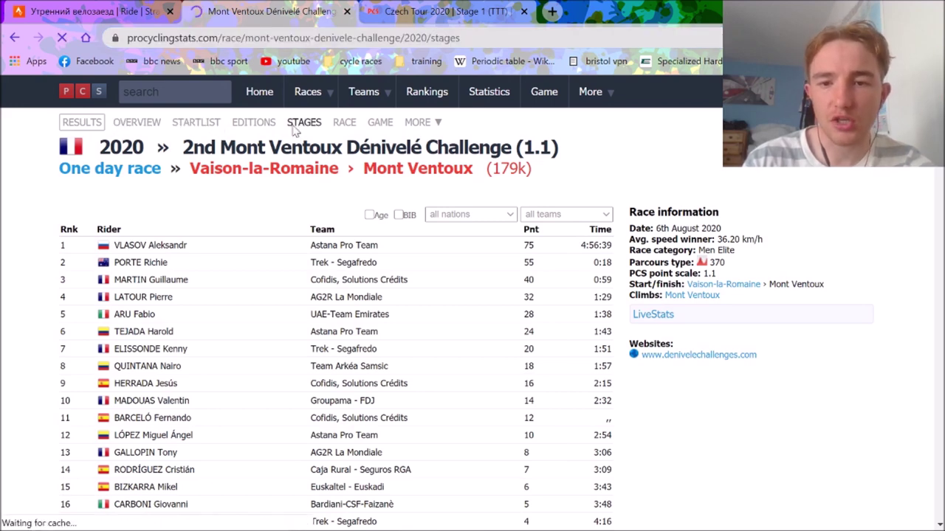
click(89, 125)
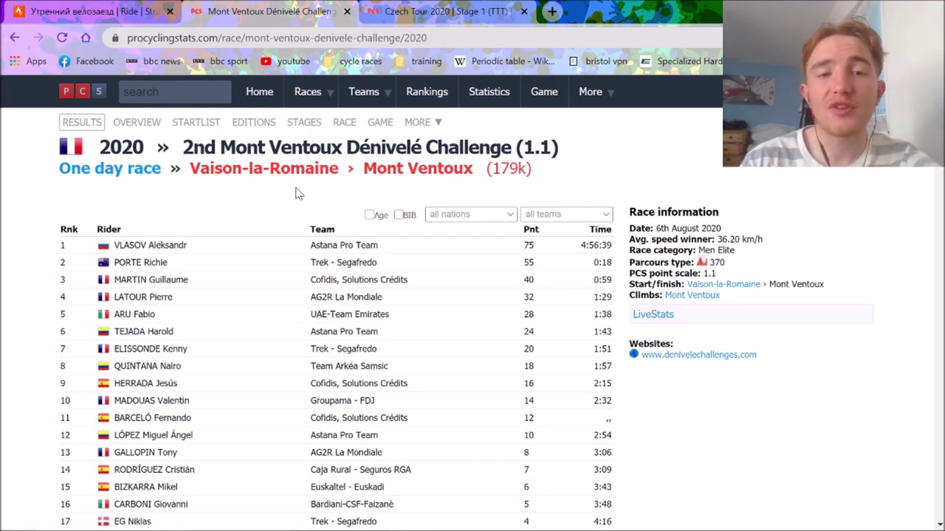
drag(363, 168, 476, 168)
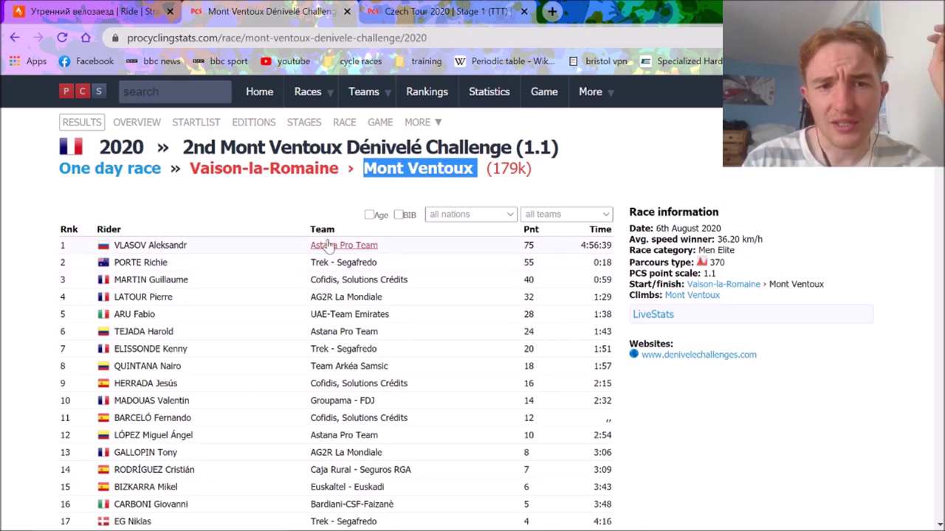
click(292, 218)
scroll(289, 216, down, 1)
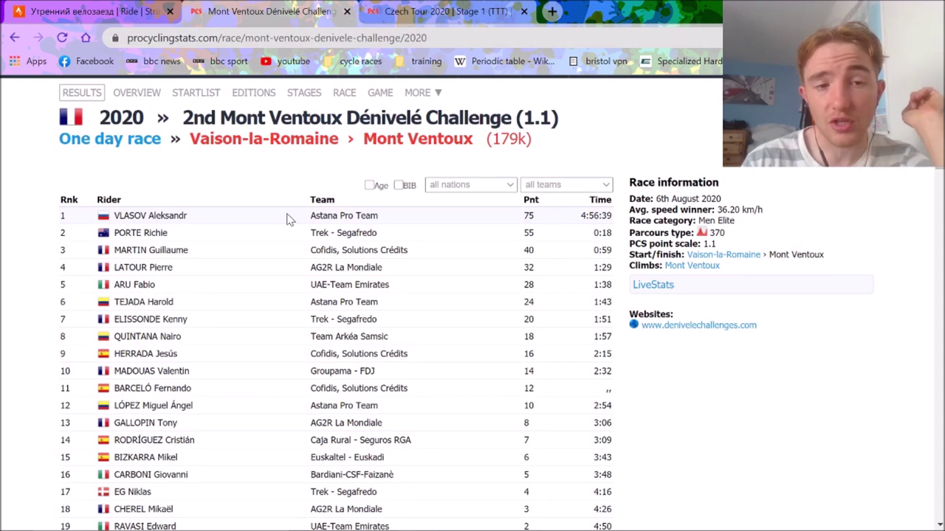
scroll(289, 219, down, 1)
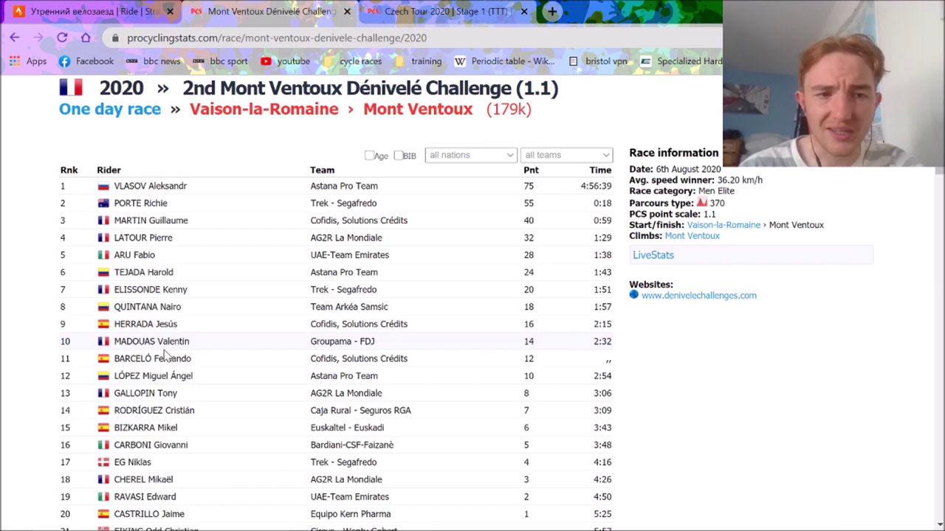
click(134, 255)
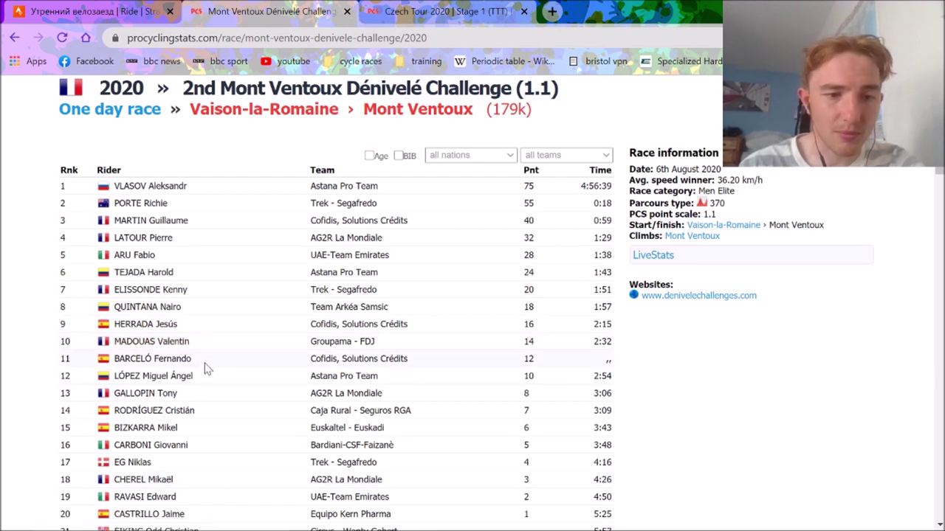
Switch to the race winner's Strava ride, view its overview with the elevation figure, and compare it with the race results page
click(109, 7)
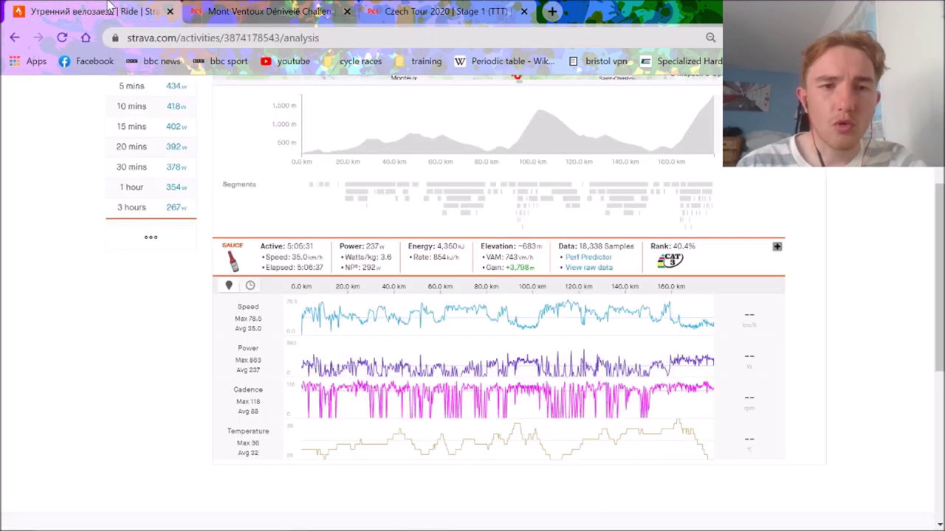
scroll(587, 94, up, 4)
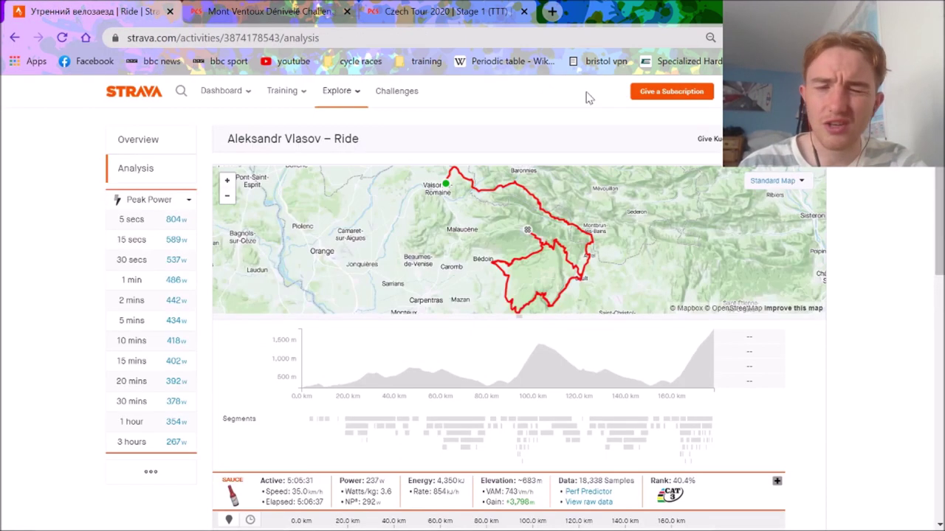
click(144, 140)
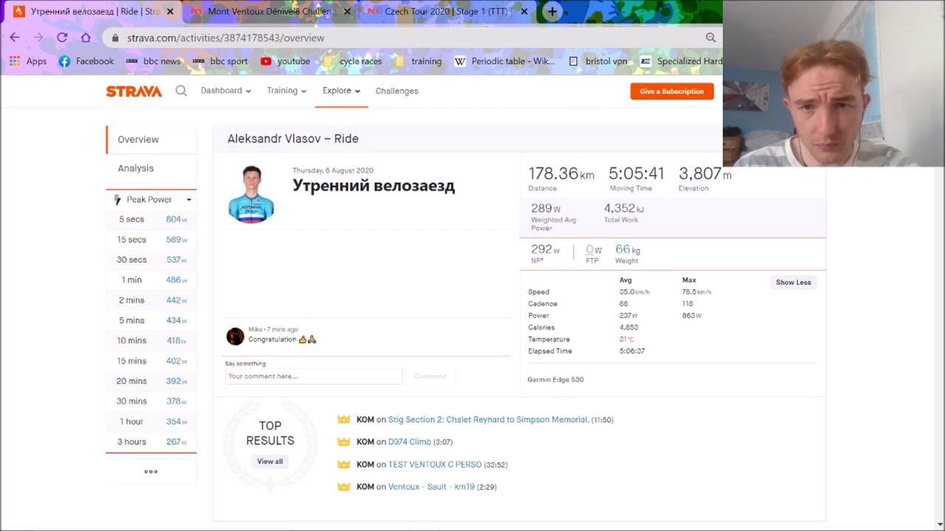
click(304, 9)
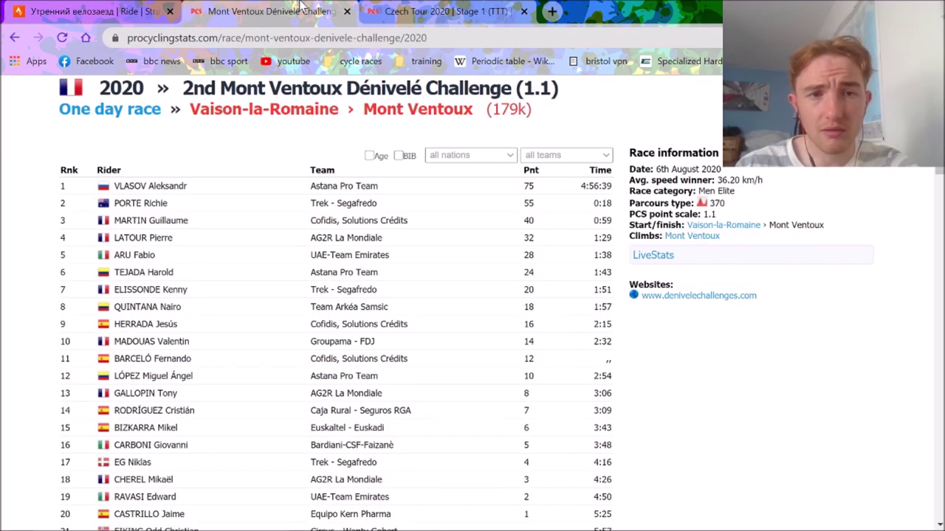
click(130, 11)
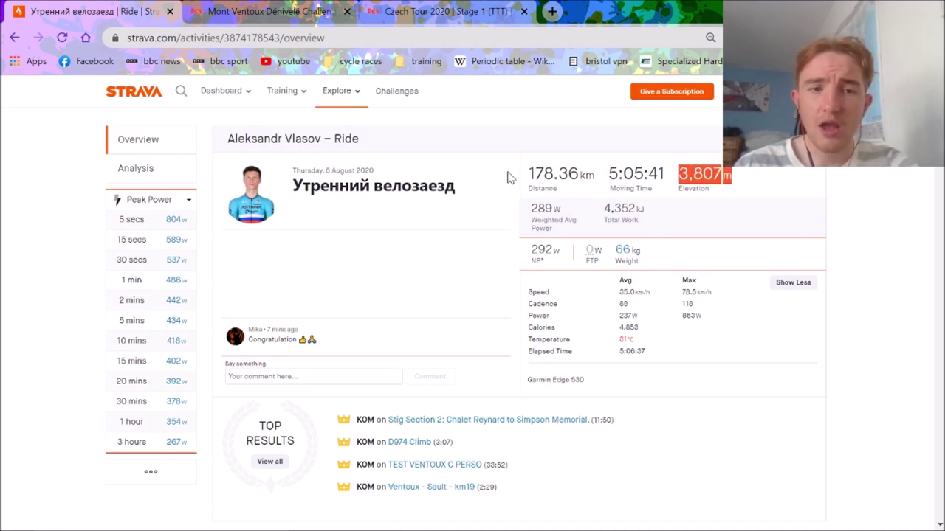
Open the ride's analysis and select about the first 79 km of the elevation profile
click(175, 169)
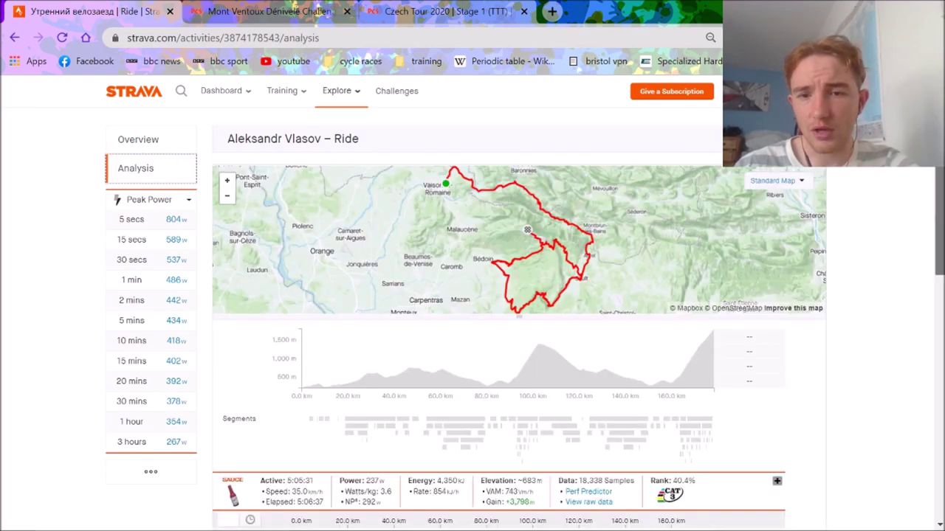
scroll(414, 237, down, 2)
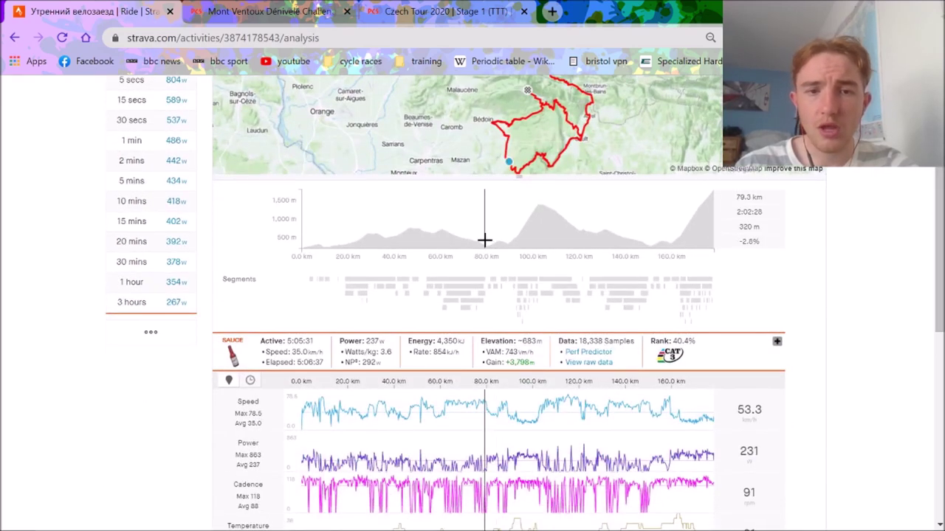
drag(484, 240, 236, 202)
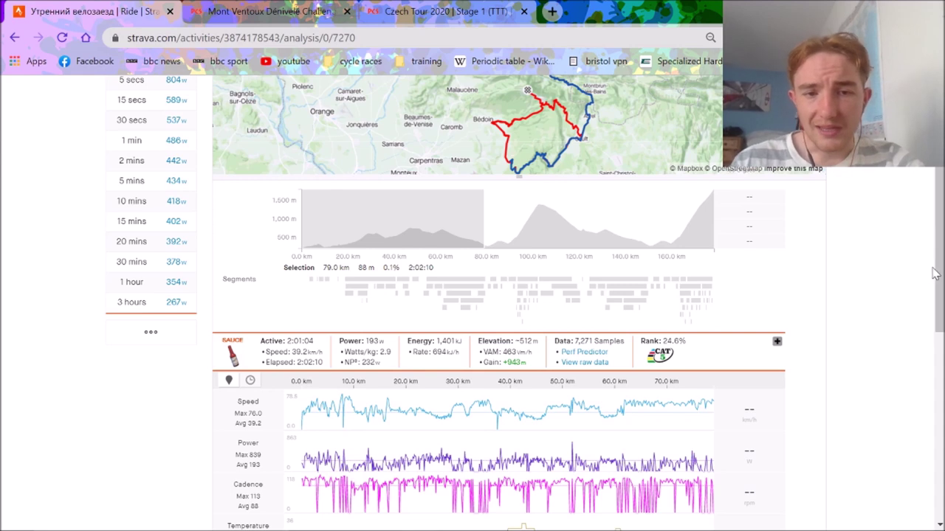
Inspect a stretch of about 2.7 km near the 58 km mark, and select about the first 89 km of the ride
scroll(939, 251, down, 1)
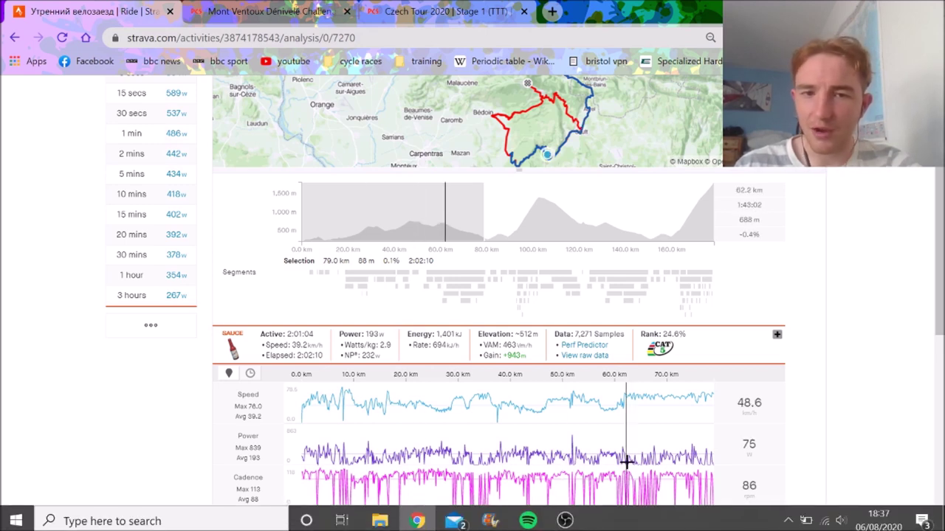
drag(602, 465, 614, 465)
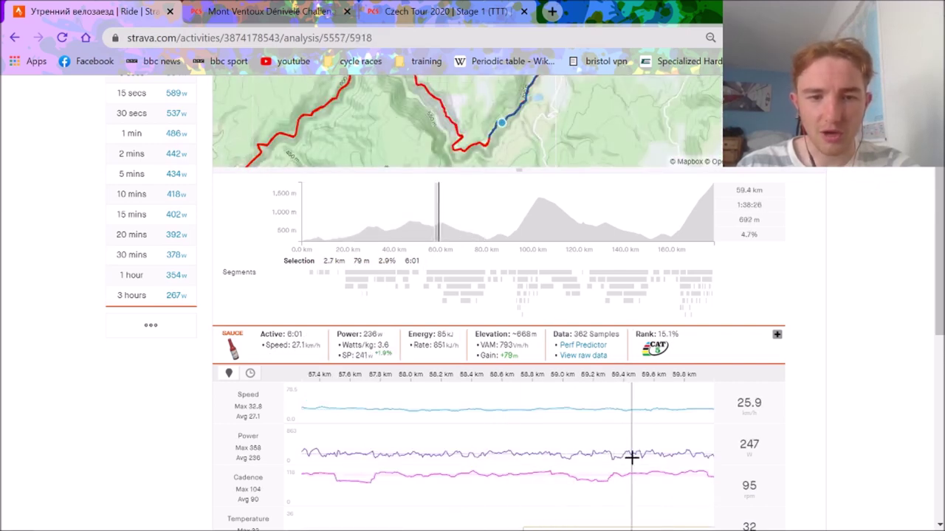
click(631, 457)
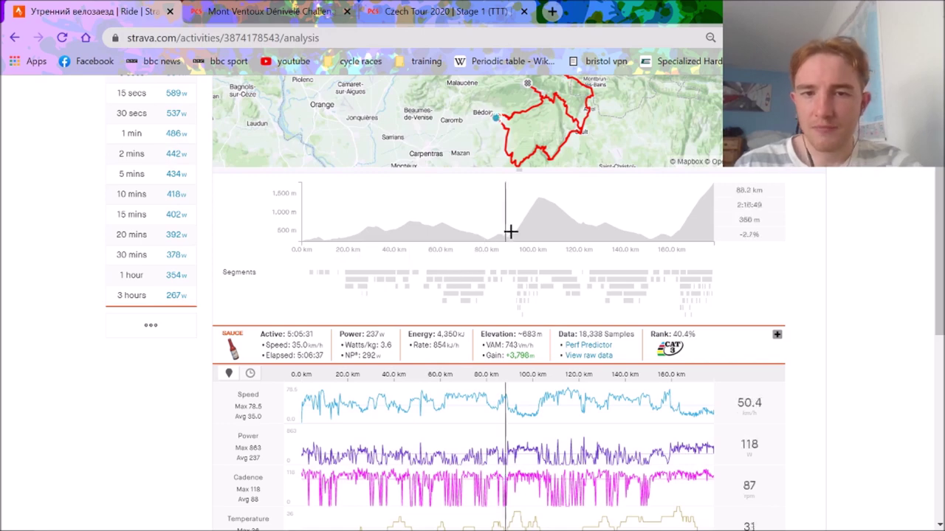
drag(507, 227, 285, 174)
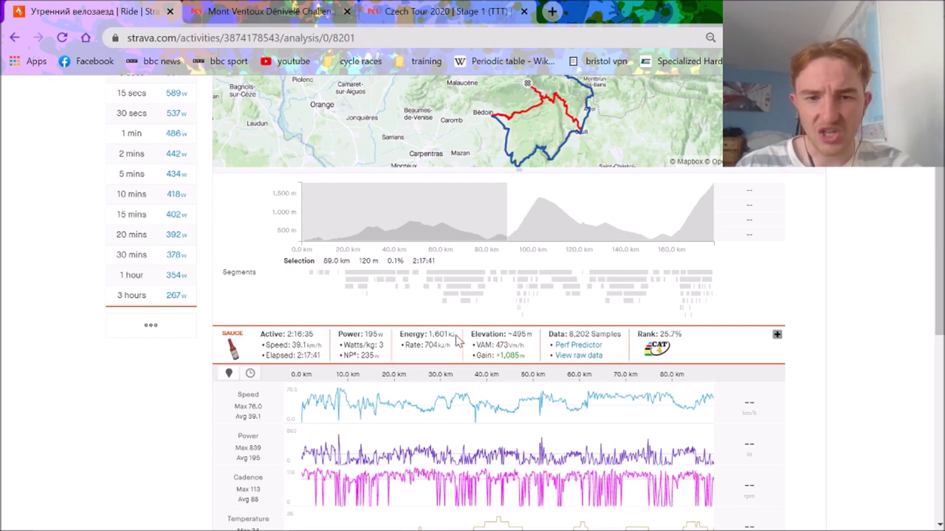
View the details of the Ste Estève - Chalet Reynard segment and open the rider's 31:01 leaderboard effort in a new tab
click(522, 274)
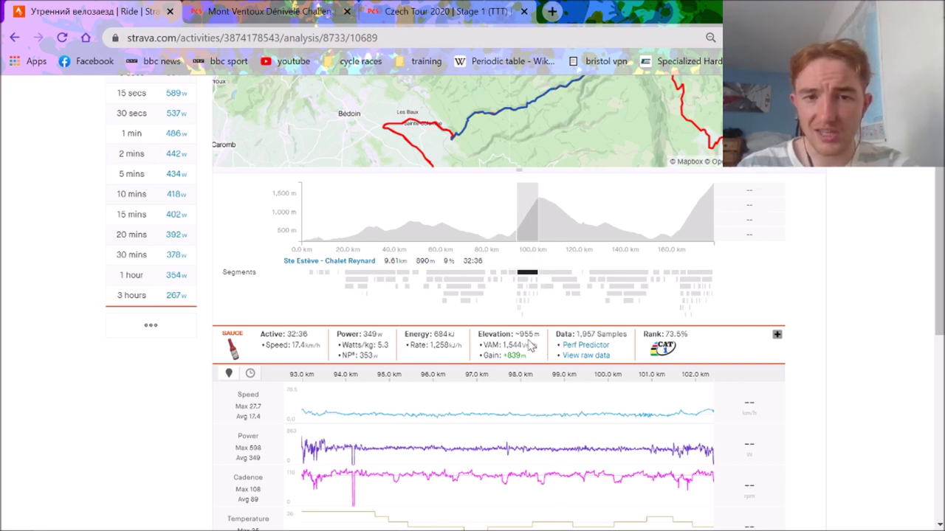
click(360, 266)
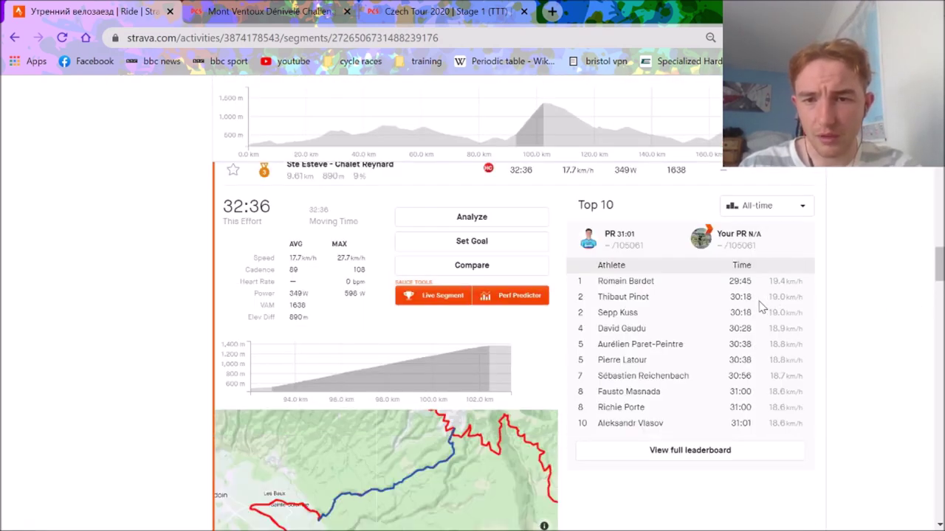
right_click(739, 427)
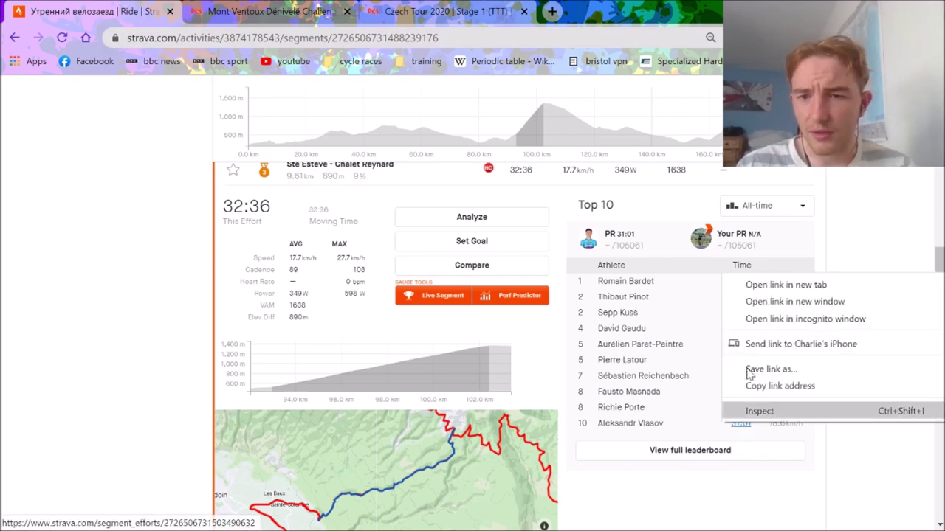
click(751, 282)
Return to the ride's analysis and select the first Ste Estève - Chalet Reynard effort
scroll(472, 295, up, 10)
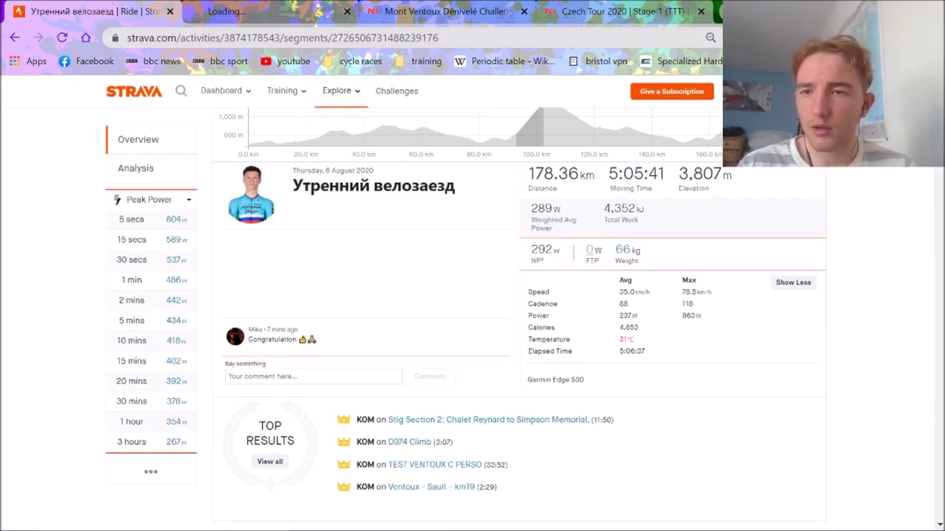
click(174, 164)
scroll(525, 162, down, 5)
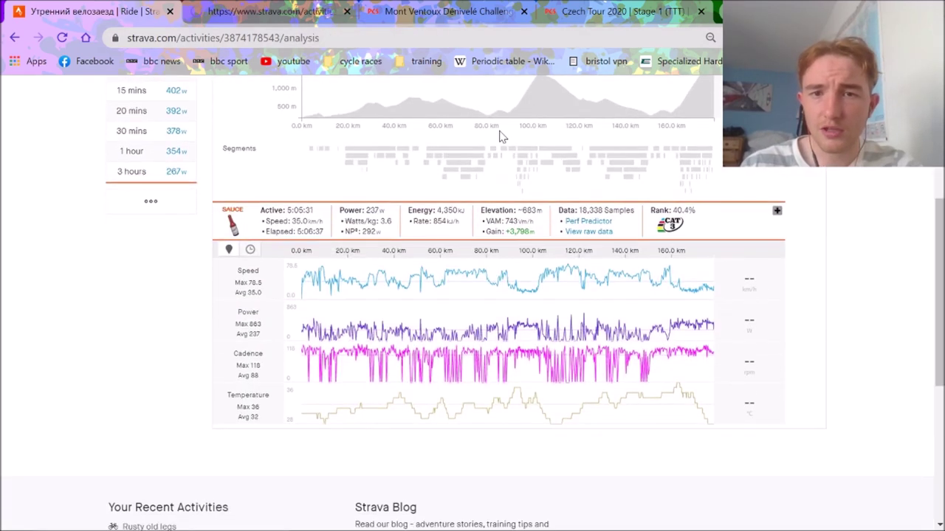
click(524, 152)
scroll(936, 310, up, 1)
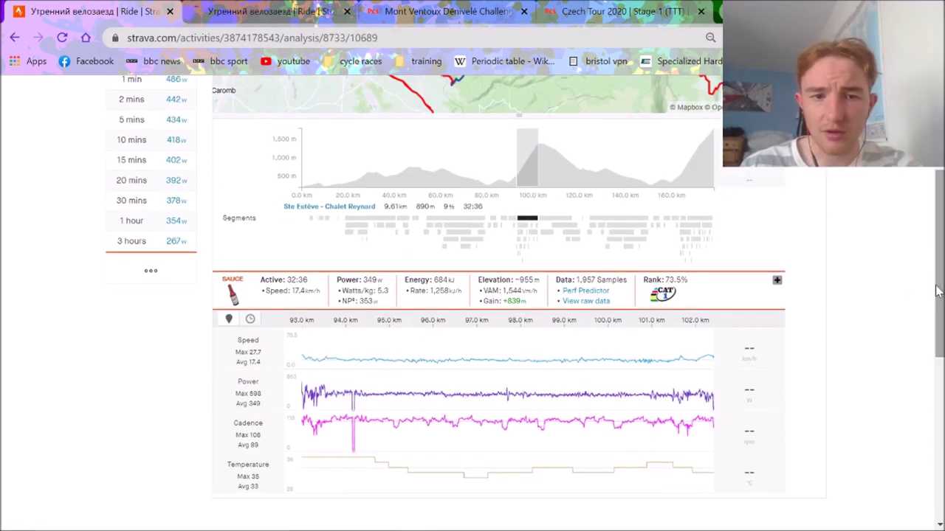
Examine the climb's average power figures and its opening 0.6 km, and reselect the full Ste Estève - Chalet Reynard segment
drag(662, 293, 381, 292)
click(381, 292)
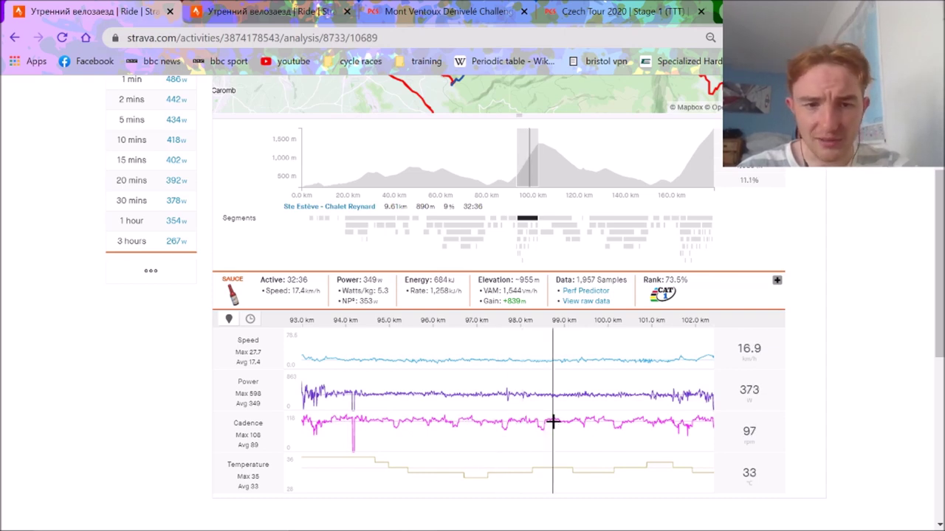
drag(328, 394, 248, 391)
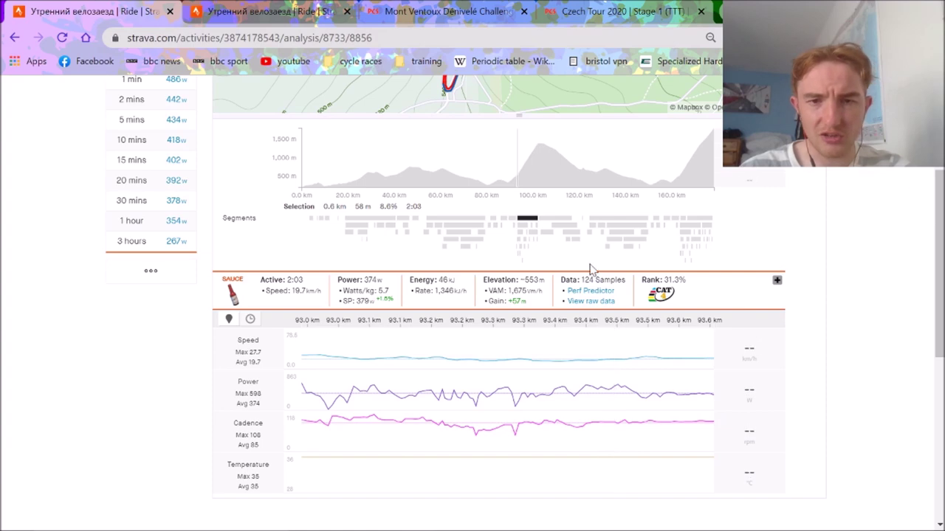
click(520, 219)
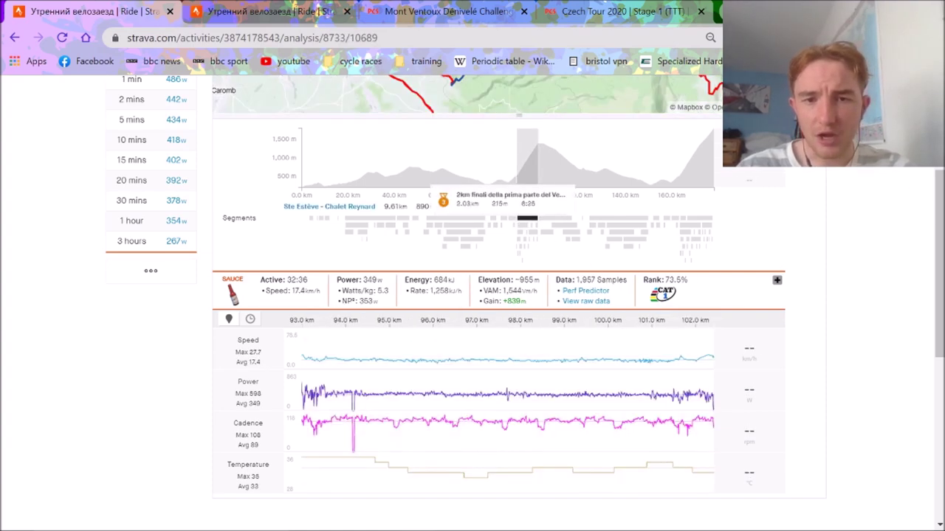
Select the stretch of about 56.1 km between the two Ventoux climbs, and check the 31:01 segment effort for comparison
click(597, 365)
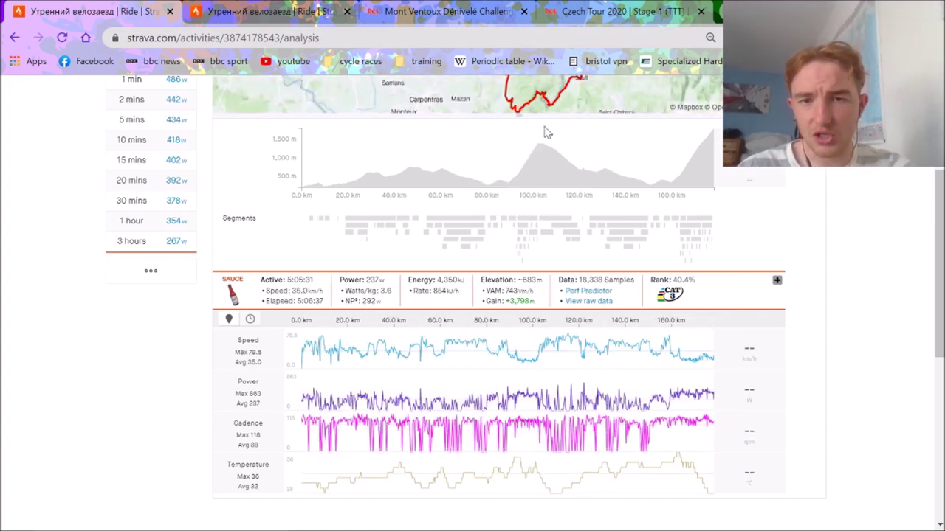
drag(539, 133, 669, 140)
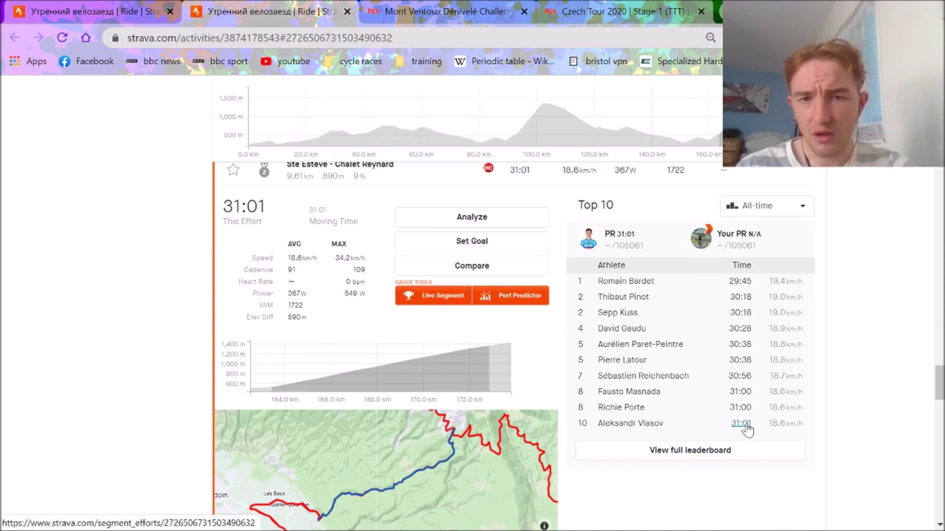
click(133, 6)
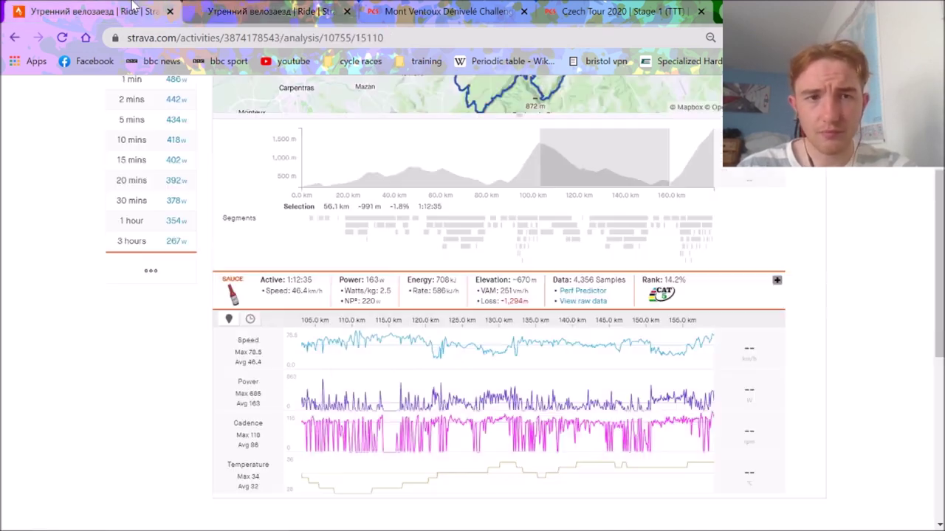
Inspect the TEST VENTOUX C PERSO segment, and select the final climb of about 18.5 km to the finish on the elevation profile
click(705, 219)
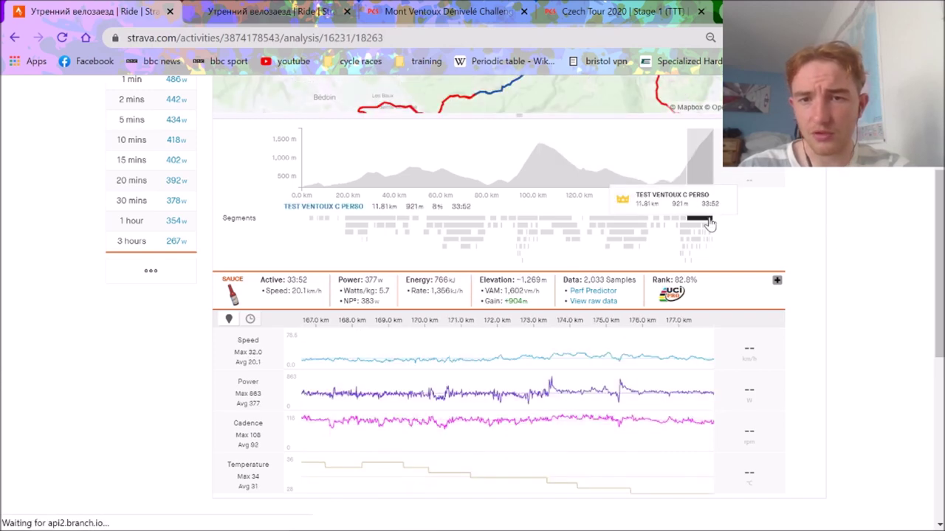
scroll(686, 146, up, 1)
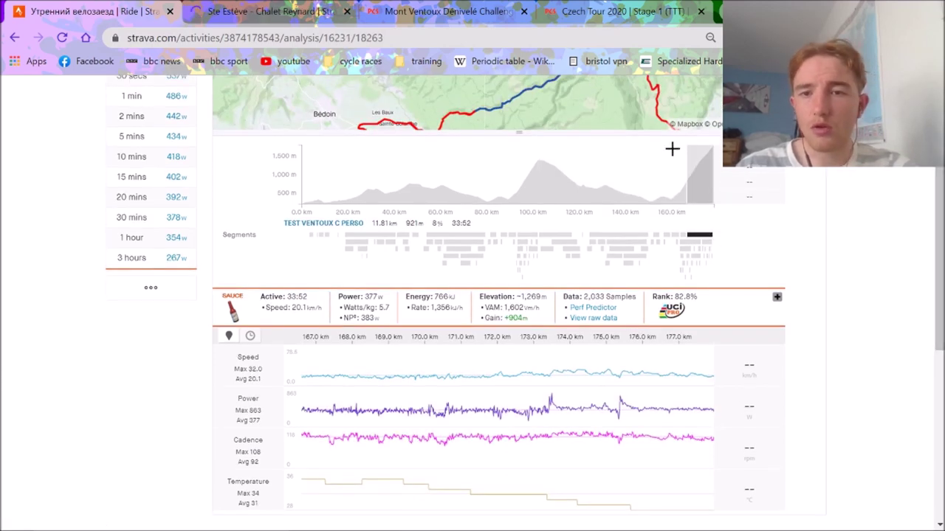
drag(673, 148, 900, 190)
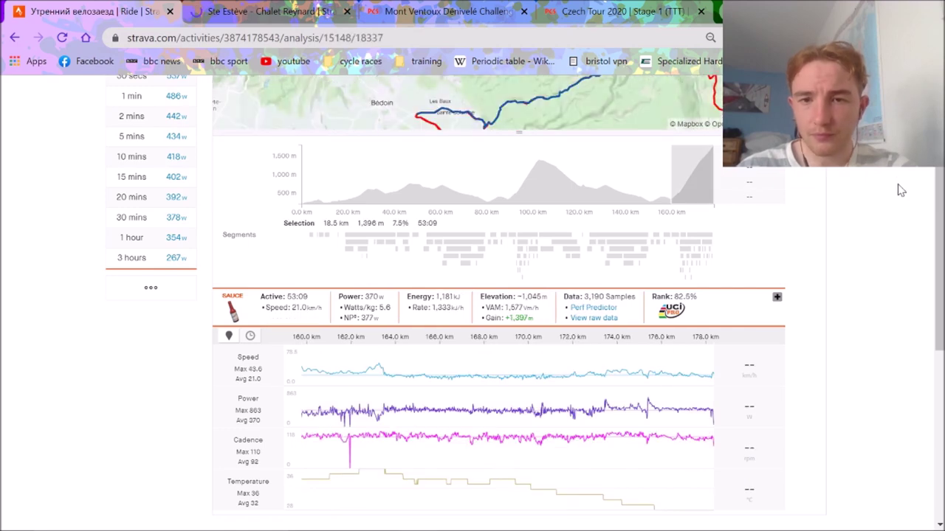
scroll(940, 260, up, 1)
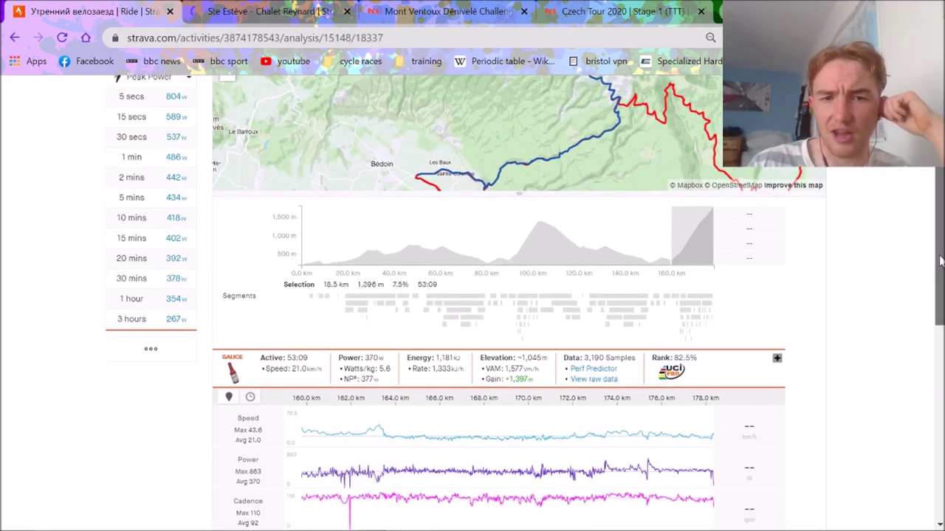
scroll(881, 264, down, 1)
scroll(880, 243, up, 2)
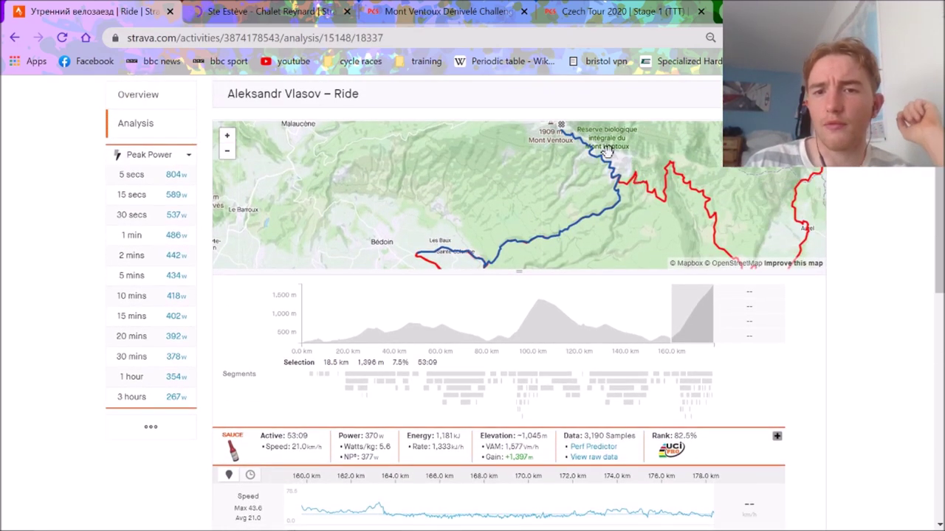
Inspect where the recorded ride ends near the Mont Ventoux summit on the map, and return to the final climb's data charts
scroll(606, 148, up, 2)
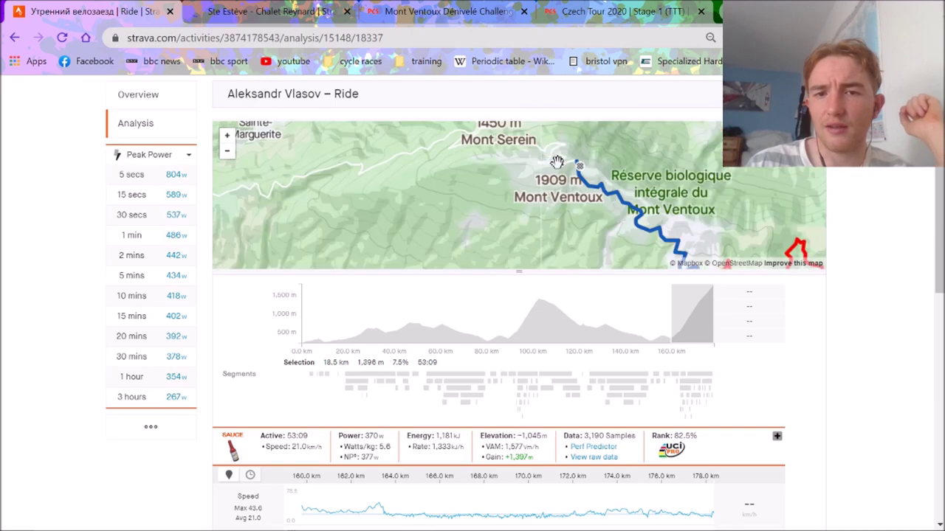
scroll(557, 160, up, 3)
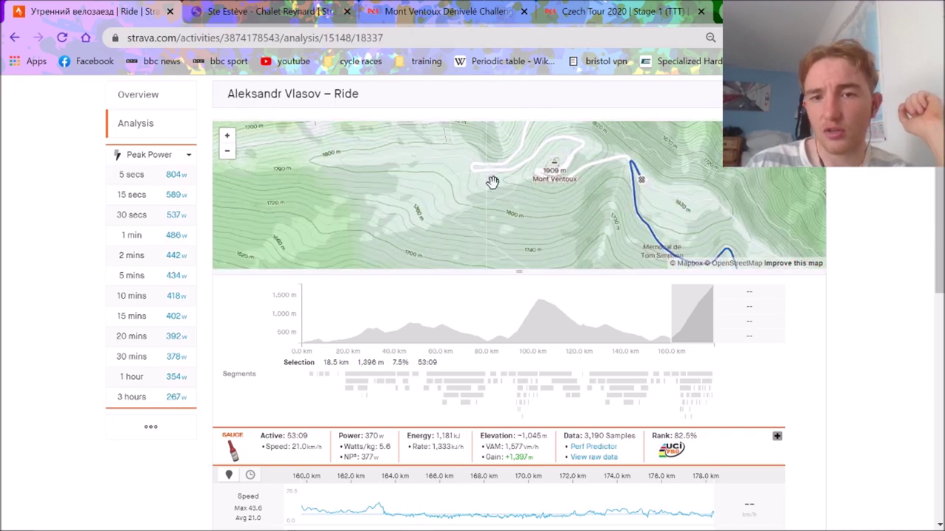
drag(492, 181, 501, 211)
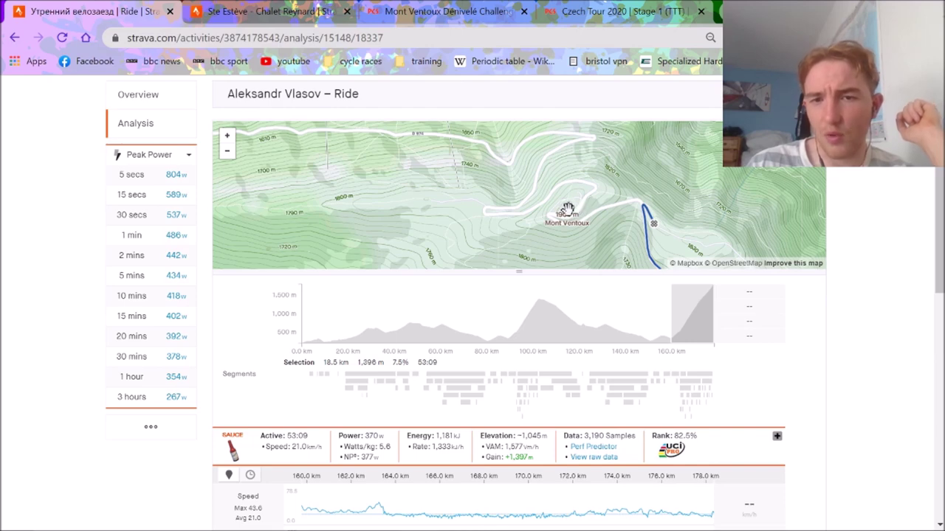
drag(582, 208, 543, 200)
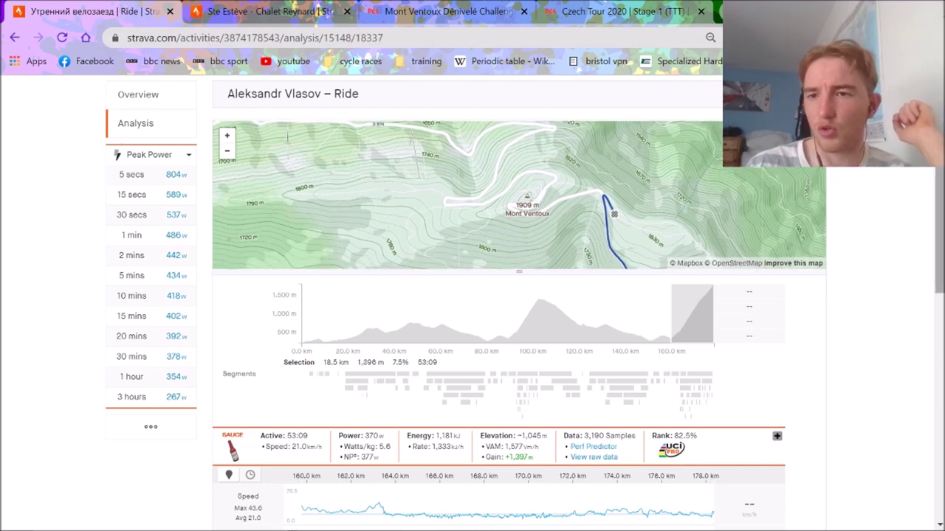
drag(938, 236, 938, 292)
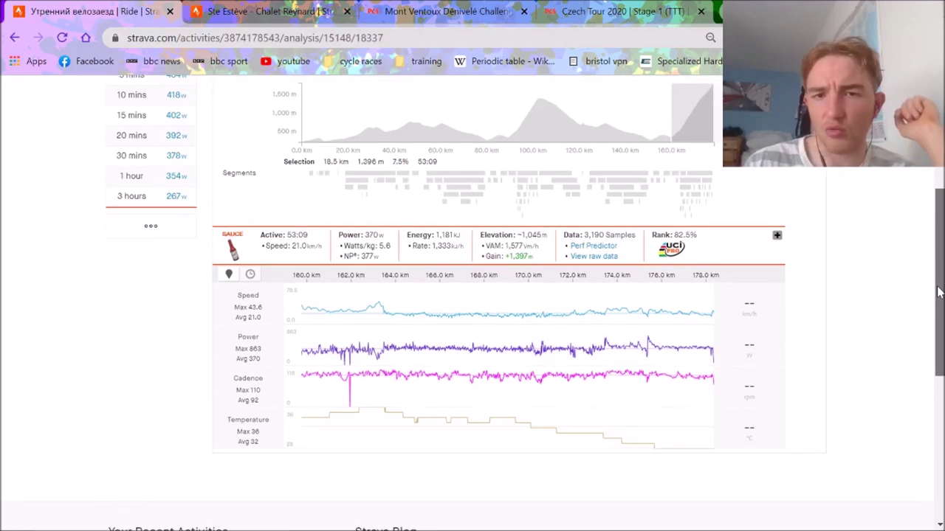
Review the Ste Estève - Chalet Reynard segment's profile and the top of its all-time leaderboard, comparing dates, power, VAM and times
click(309, 6)
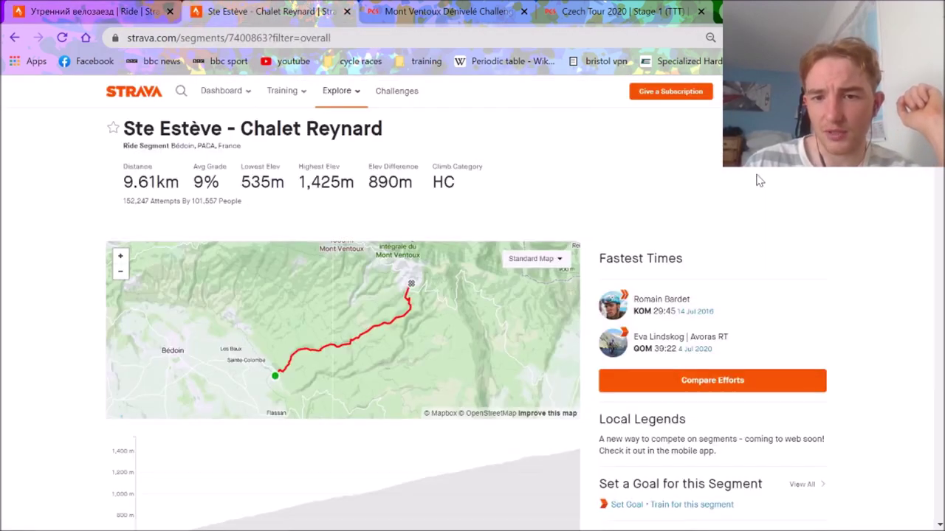
scroll(760, 180, down, 5)
scroll(759, 180, down, 6)
drag(940, 225, 940, 138)
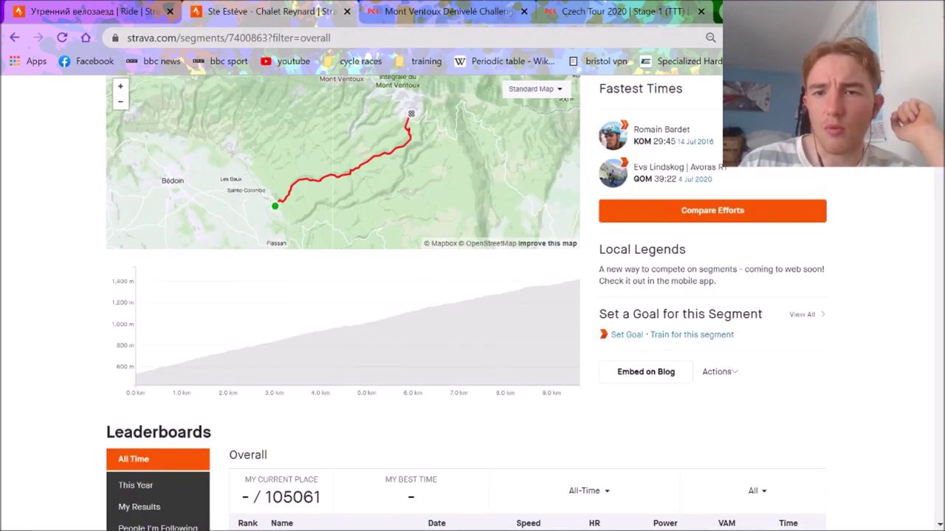
scroll(867, 172, down, 4)
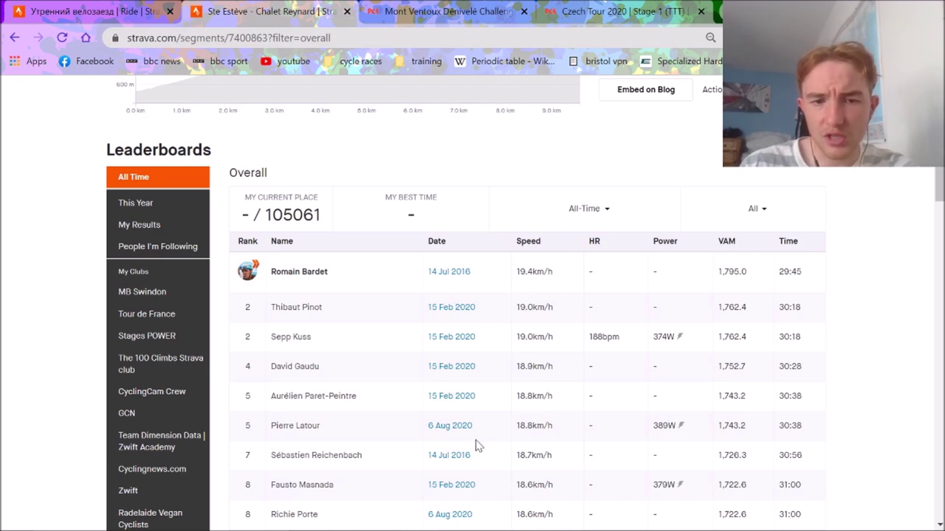
scroll(545, 438, down, 1)
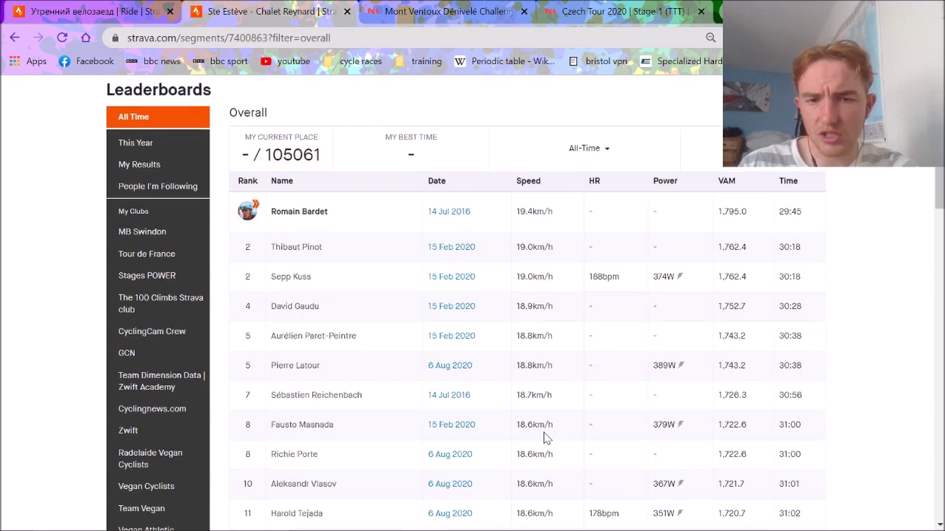
scroll(545, 438, down, 1)
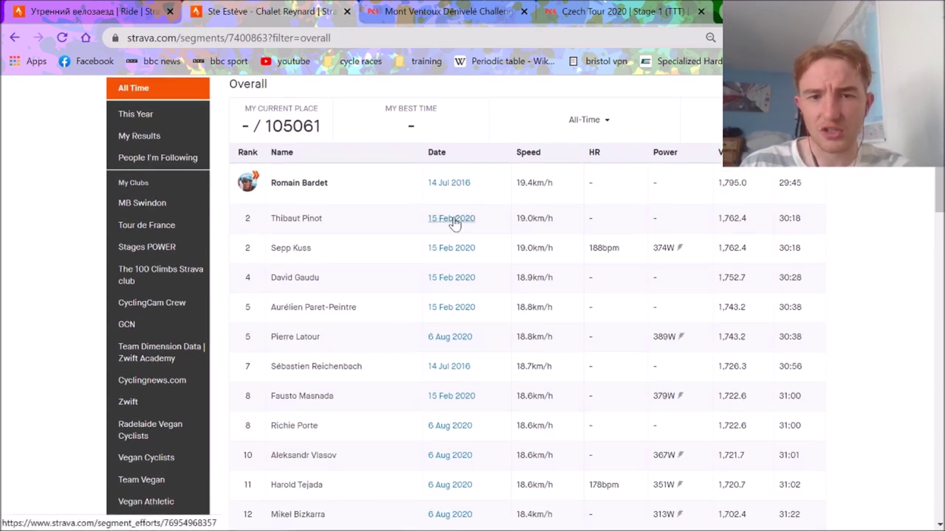
Return to the ride's analysis and select the opening 160.2 km, from the start to the foot of the final climb
click(95, 6)
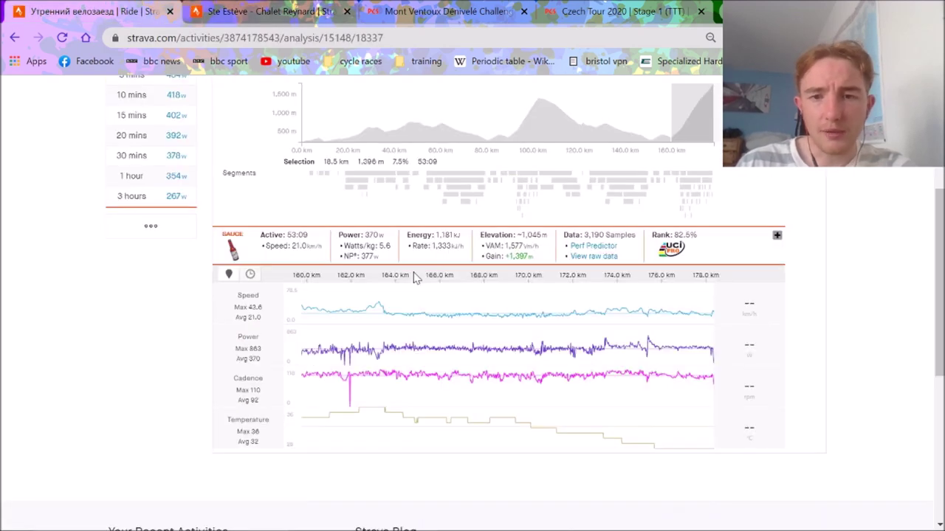
scroll(938, 295, up, 1)
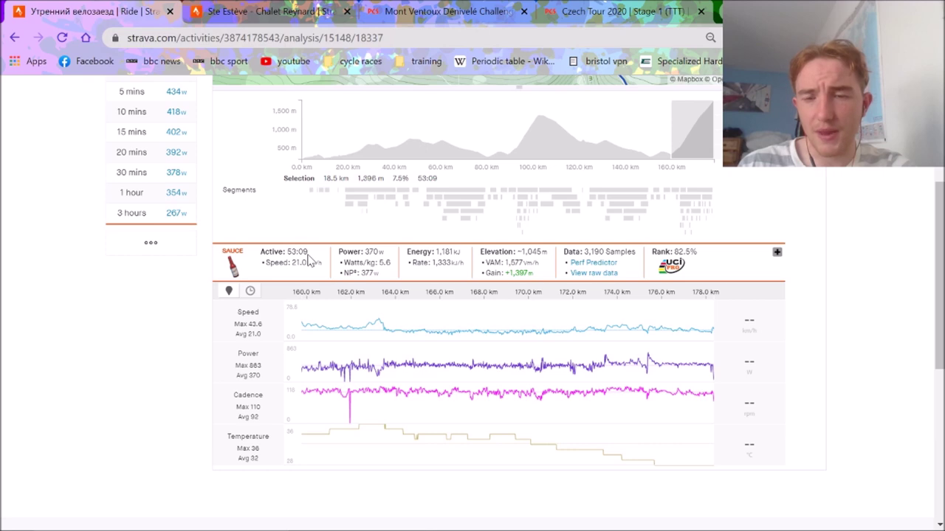
click(663, 126)
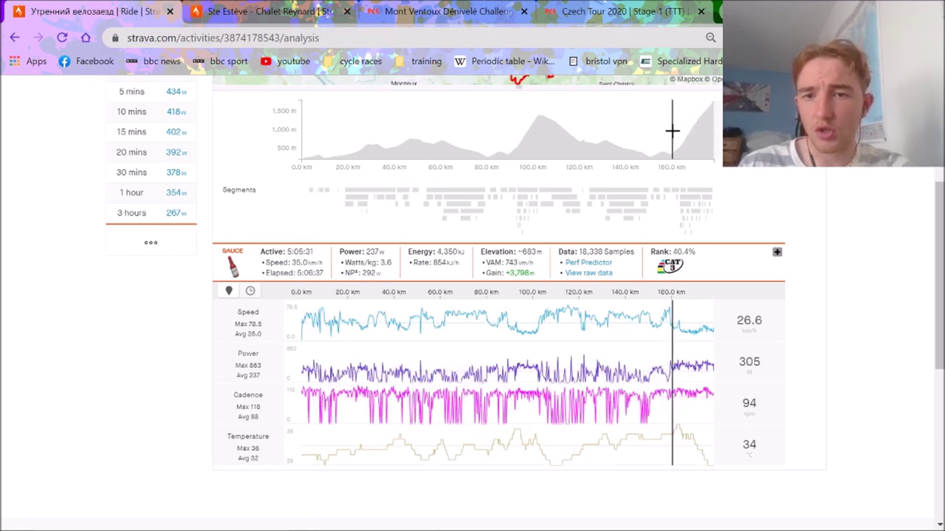
drag(672, 130, 362, 129)
drag(262, 114, 264, 117)
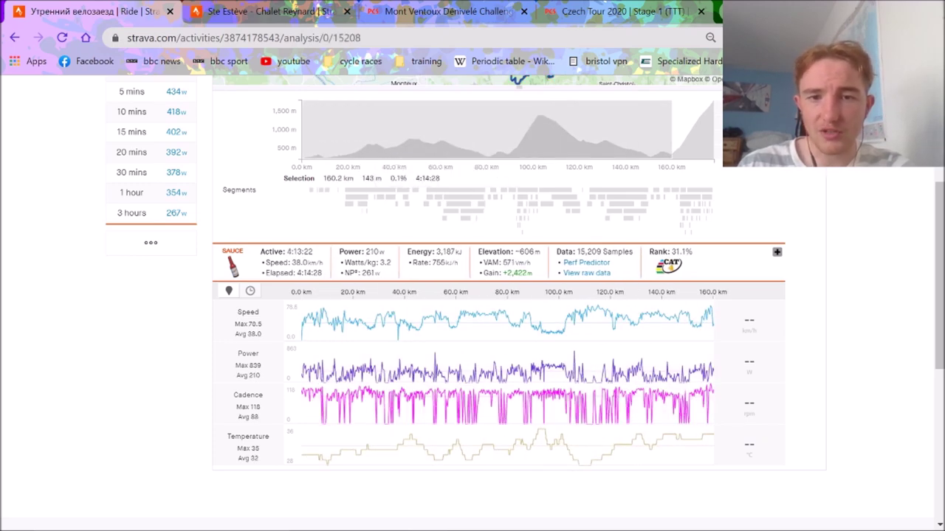
scroll(927, 249, up, 1)
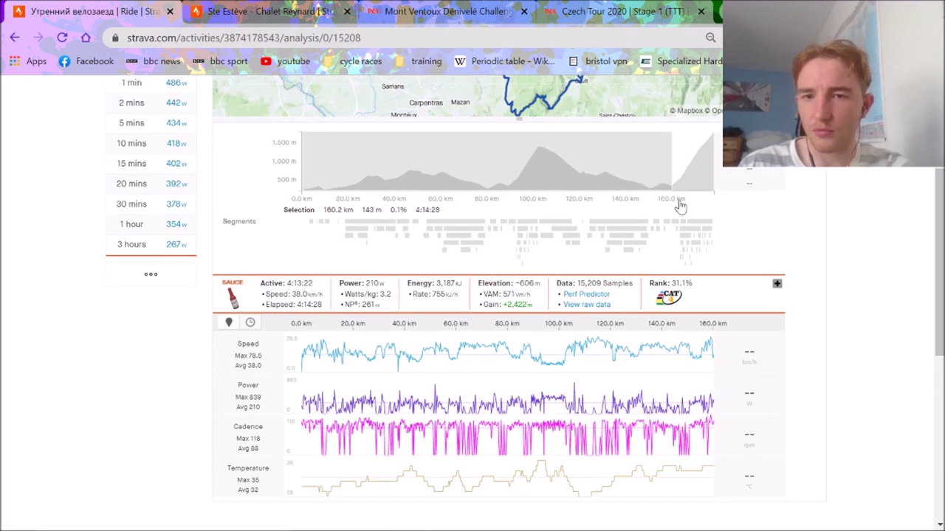
Select the last 18.0 km to the finish, narrow it to its opening 3.2 km, and clear the selection
mouse_move(674, 182)
mouse_down()
mouse_move(673, 162)
mouse_move(800, 200)
mouse_up()
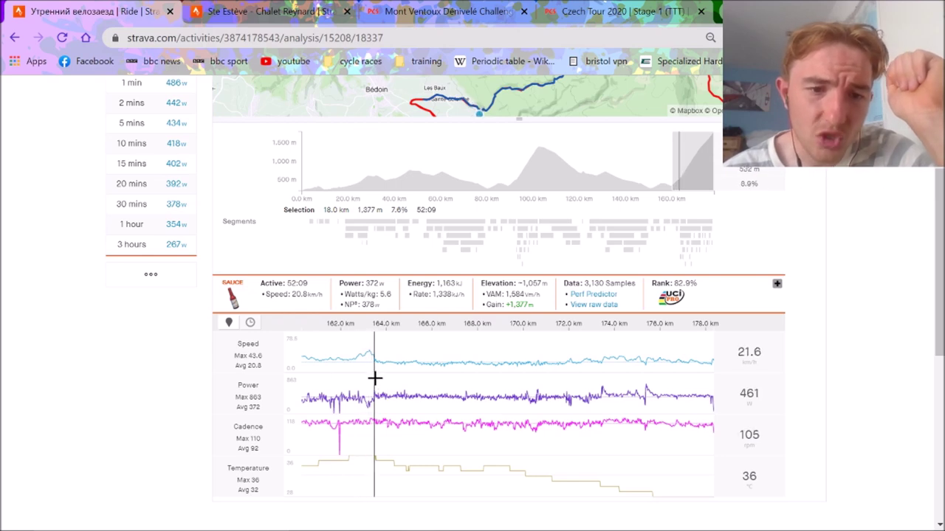
drag(374, 379, 227, 348)
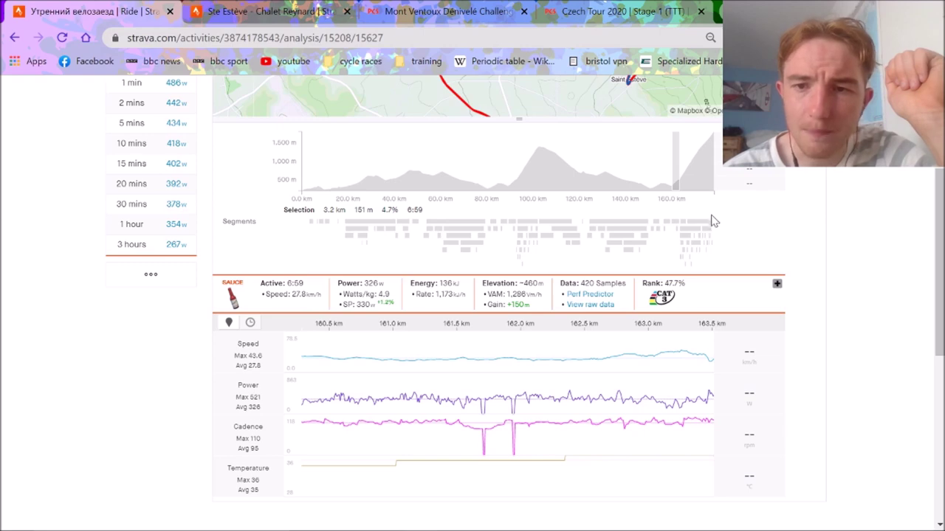
click(675, 154)
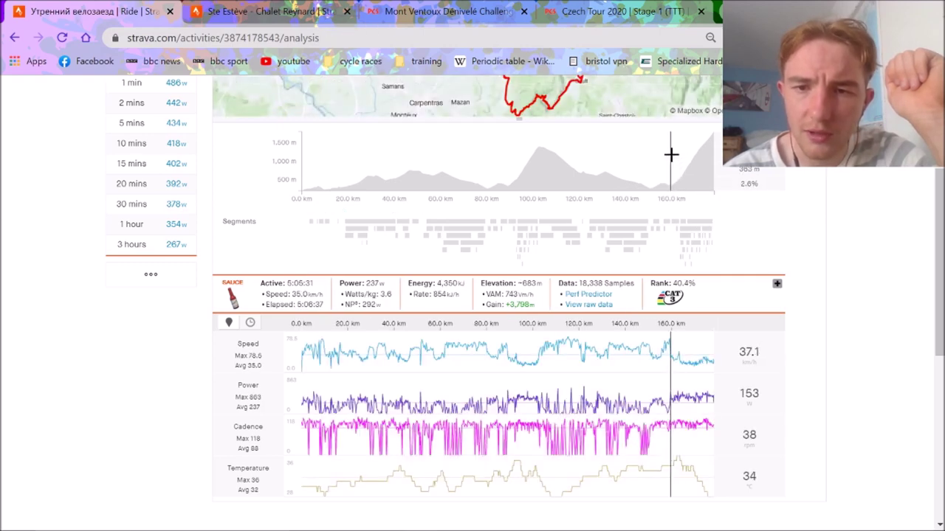
Select the final 18.5 km climb, narrow it to the 9.9 km steep stretch after its opening kilometres, and check its VAM
drag(670, 153, 789, 185)
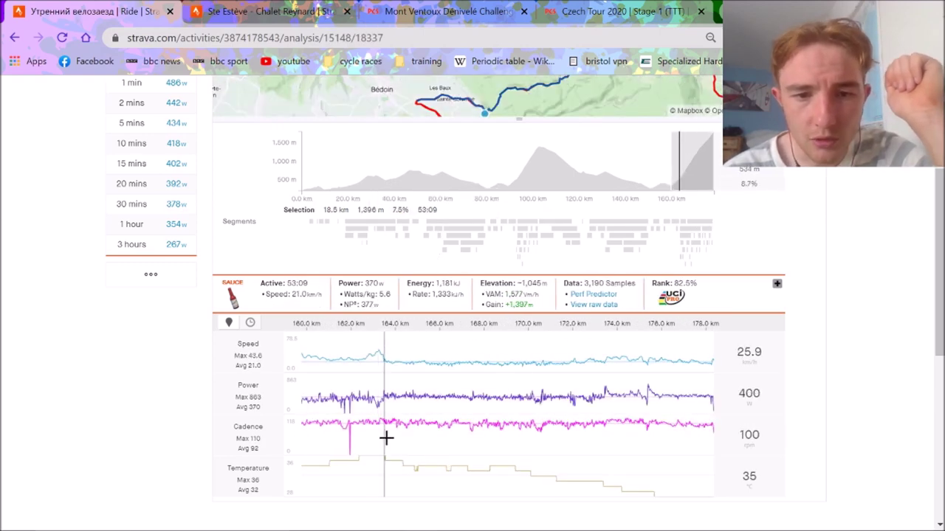
mouse_move(382, 438)
mouse_down()
mouse_move(616, 477)
mouse_move(605, 477)
mouse_up()
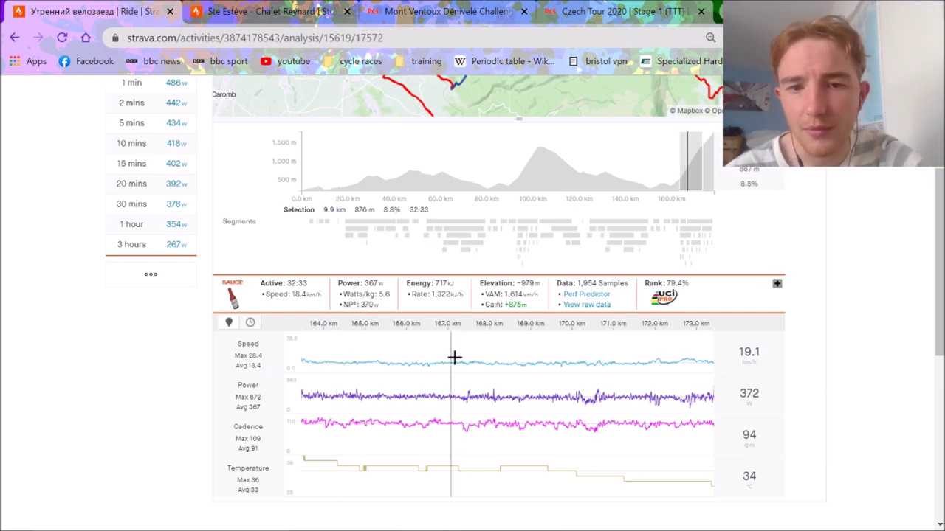
mouse_move(520, 295)
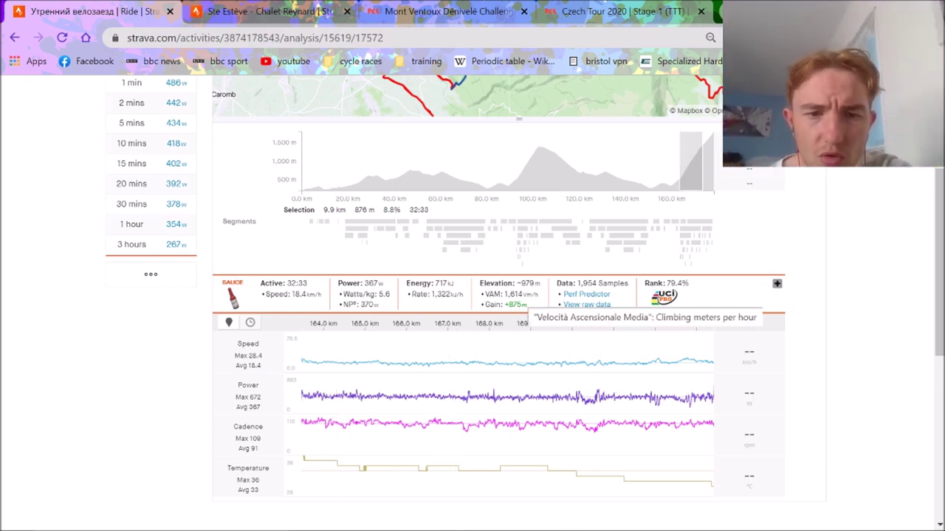
Select the TEST VENTOUX C PERSO segment and inspect its finish near the Mont Ventoux summit on the map
click(700, 224)
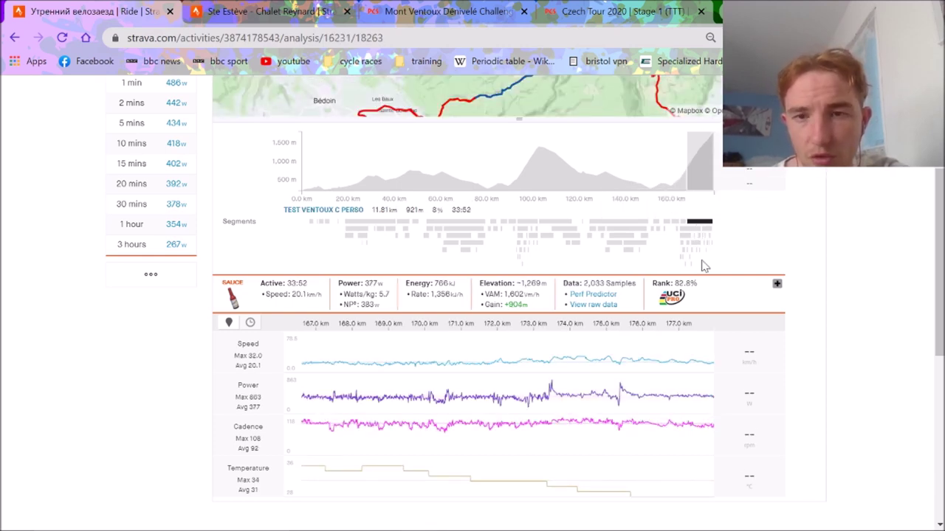
scroll(922, 253, up, 2)
scroll(537, 113, up, 4)
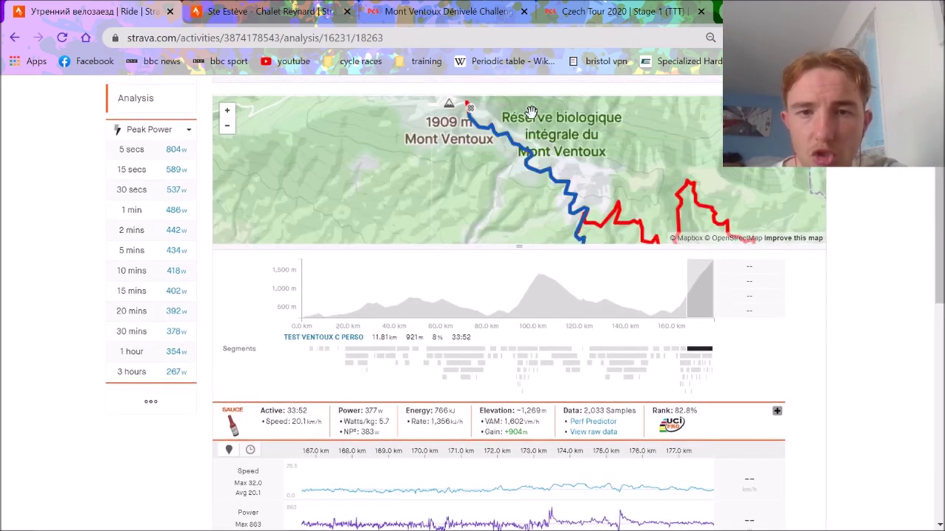
scroll(922, 239, down, 2)
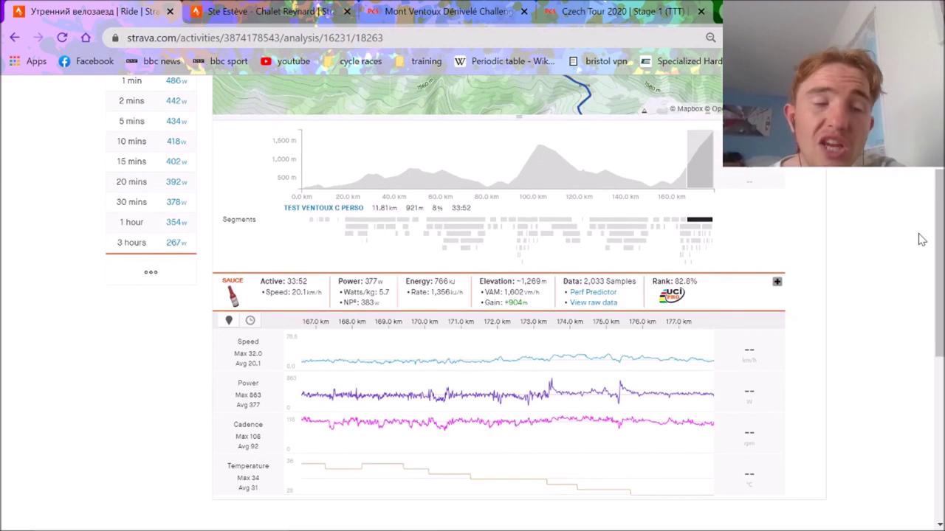
Narrow the TEST VENTOUX C PERSO segment to its last 4.5 km from the first power spike, and isolate that part's opening 1.7 km
click(698, 228)
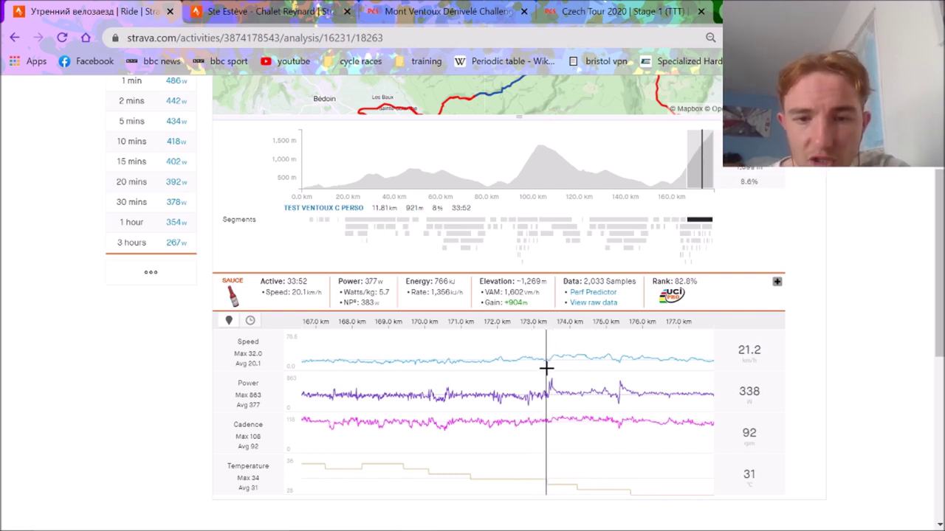
drag(547, 367, 888, 441)
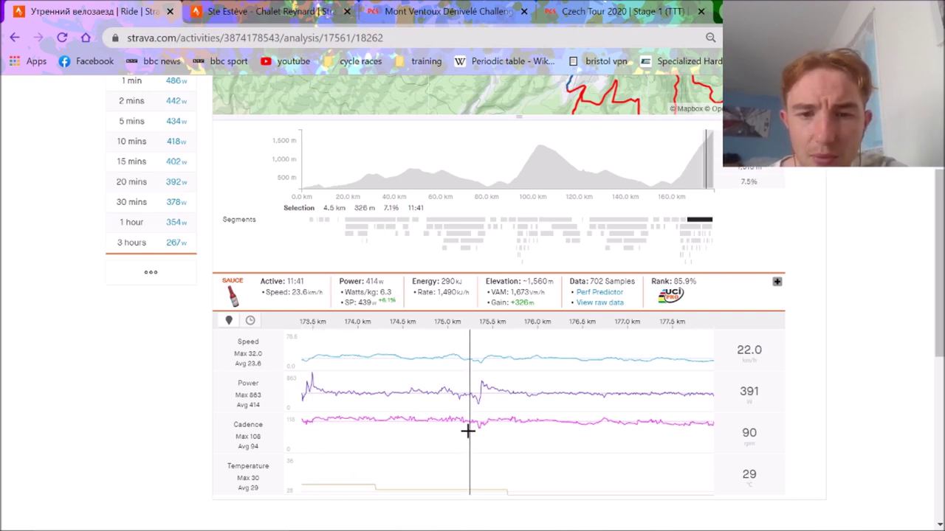
drag(455, 430, 189, 364)
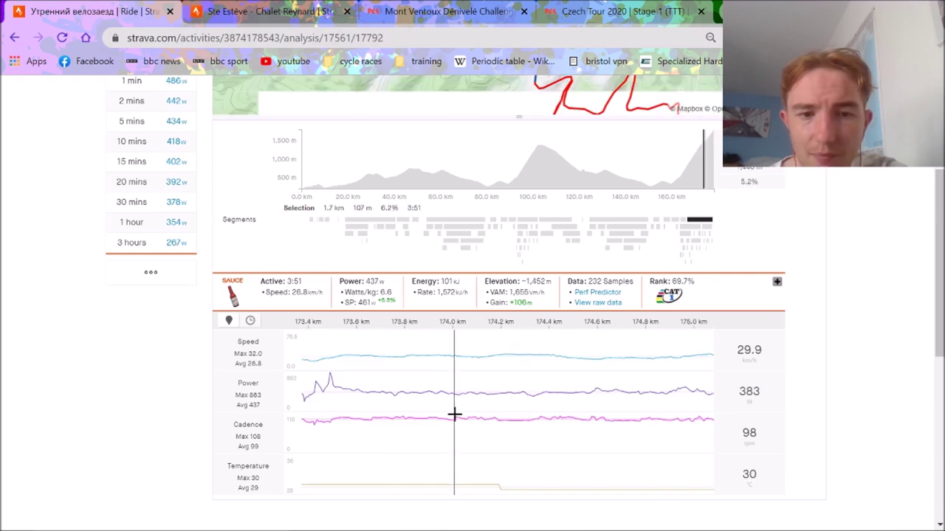
Reselect the TEST VENTOUX C PERSO segment, isolate about 0.3 km leading into the second power spike, and clear the selection
click(697, 221)
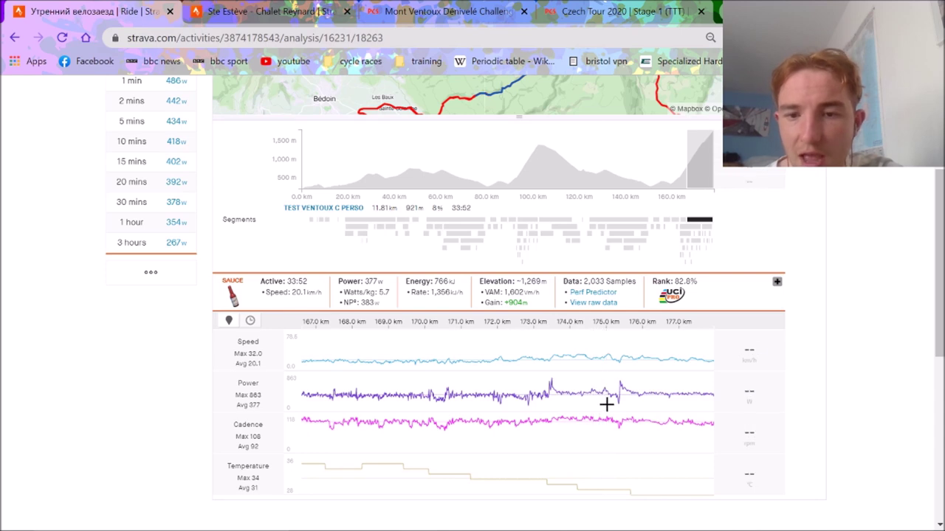
drag(606, 402, 618, 413)
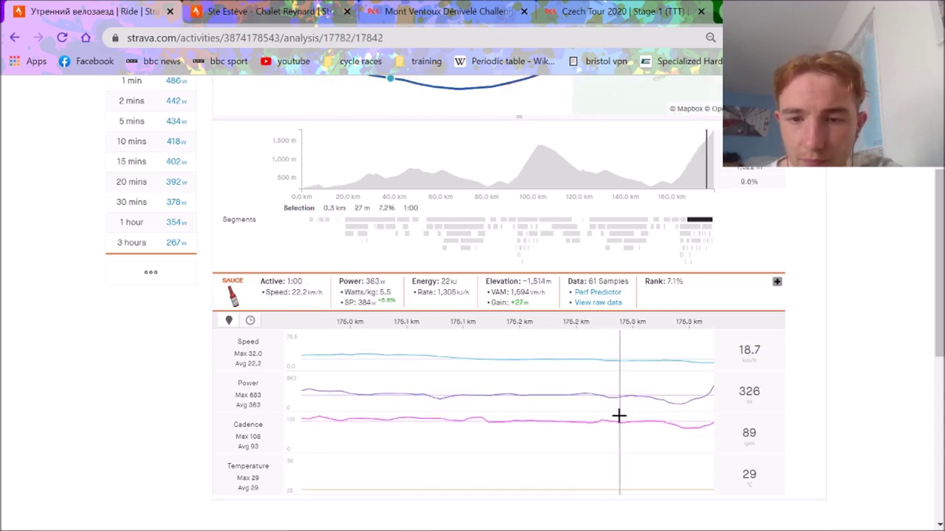
click(692, 459)
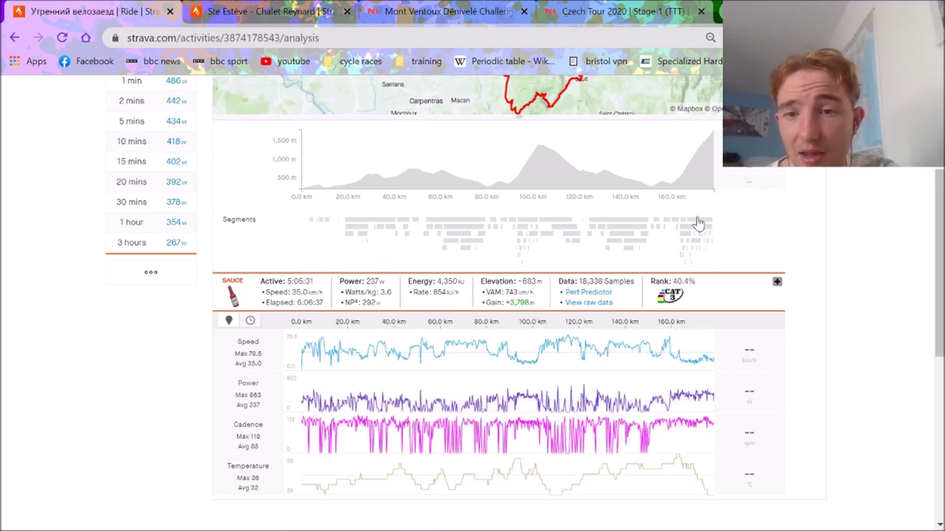
Select the segment's final 2.5 km starting at the second power spike, and examine its power figures and route on the map
click(697, 225)
drag(614, 443, 803, 483)
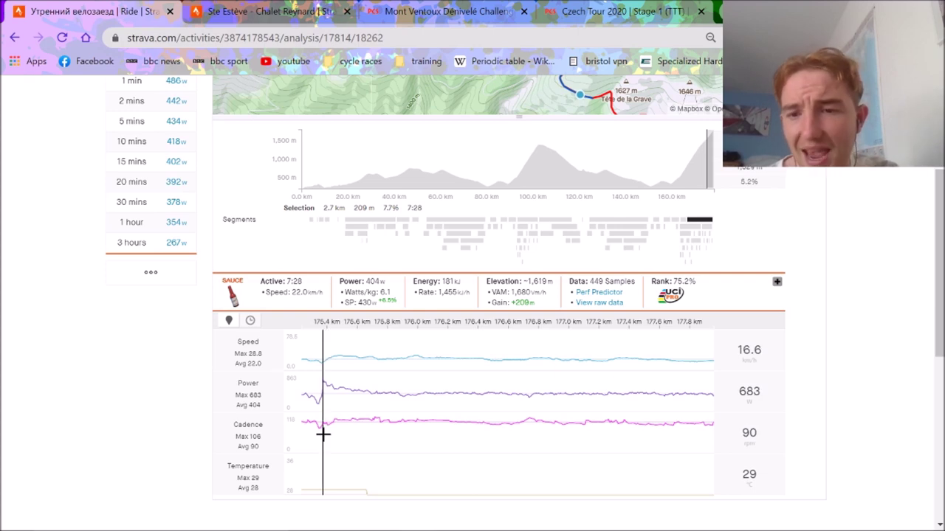
drag(323, 434, 760, 457)
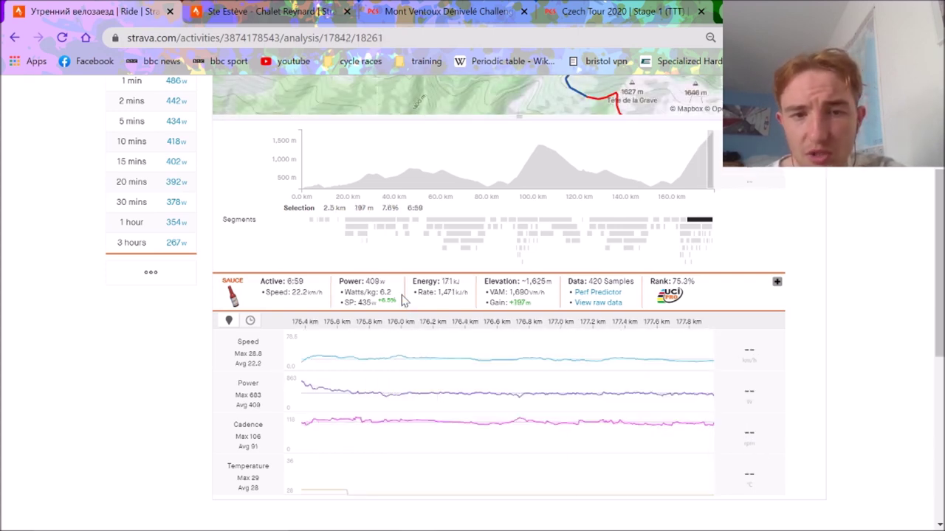
scroll(403, 299, up, 3)
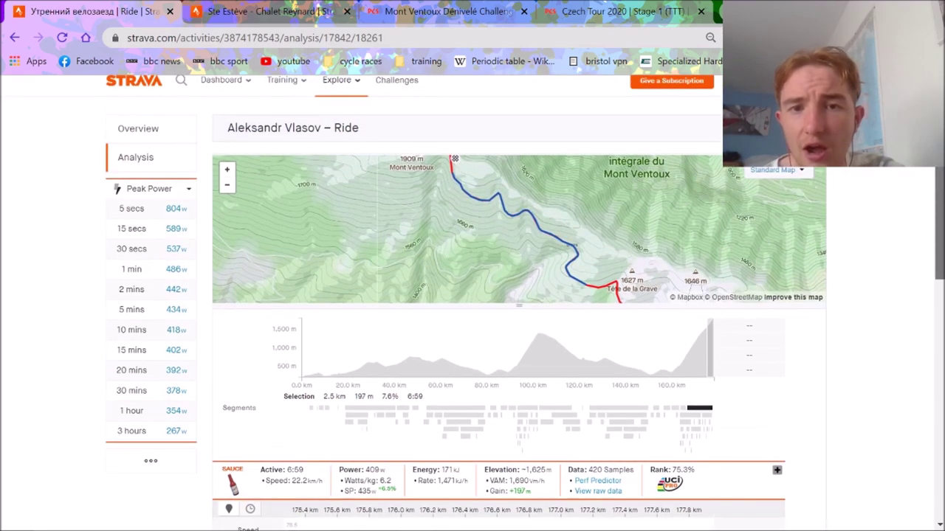
scroll(517, 303, down, 1)
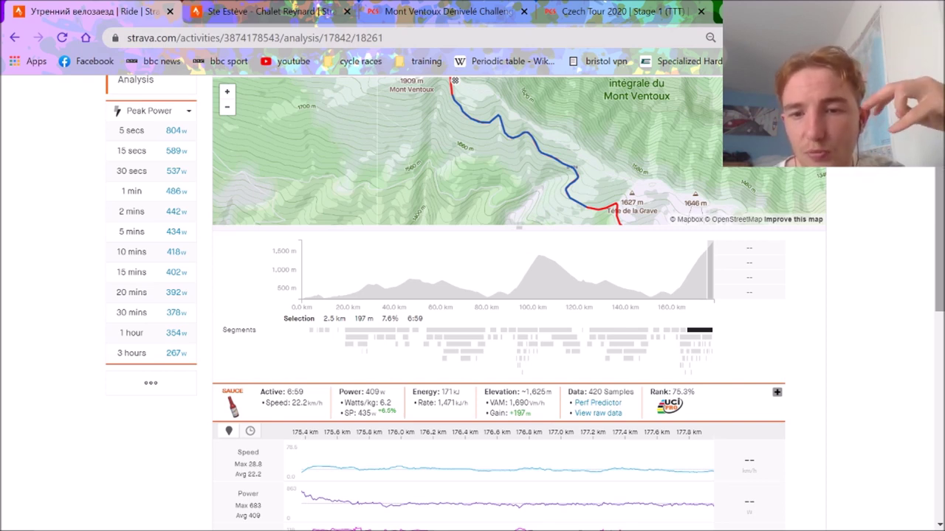
scroll(939, 236, down, 1)
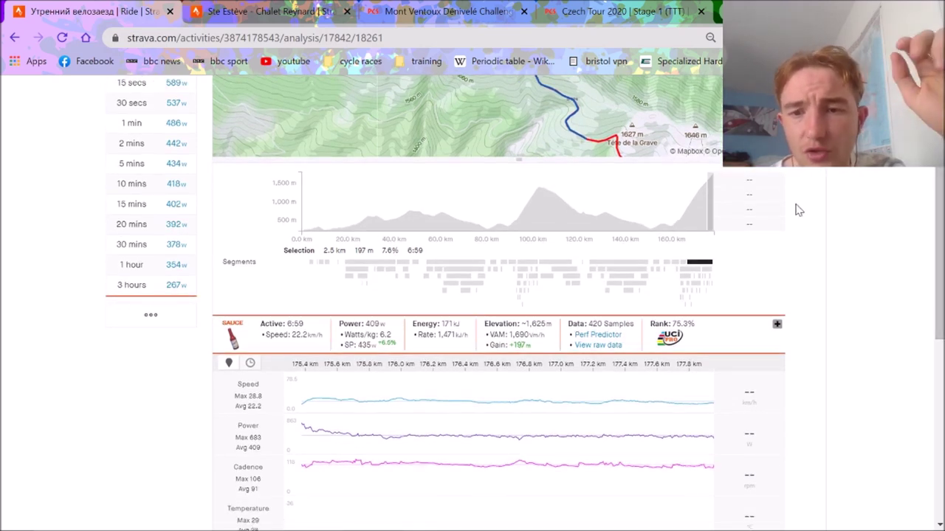
Clear the current selection, isolate the ride's last 2.4 km on the elevation profile, and examine its power figures and world ranking
mouse_move(707, 268)
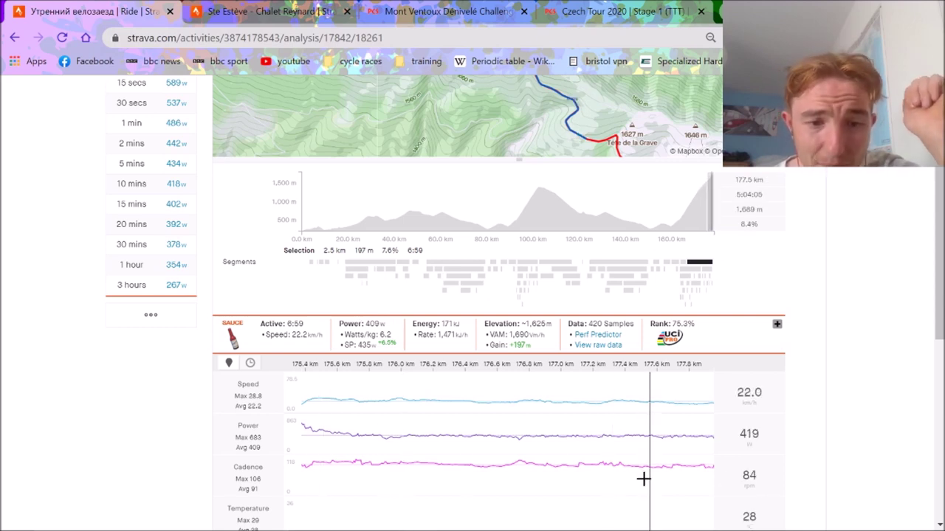
click(707, 212)
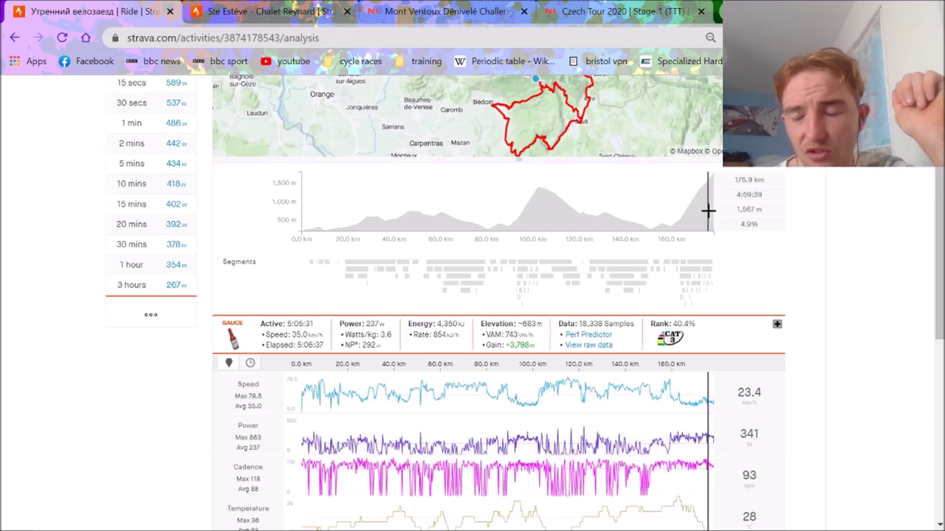
drag(707, 212, 723, 209)
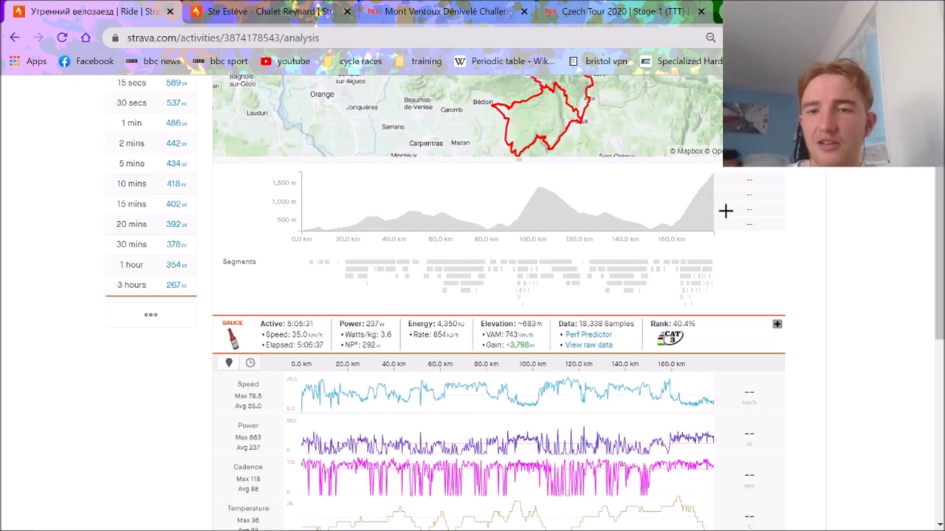
mouse_move(674, 352)
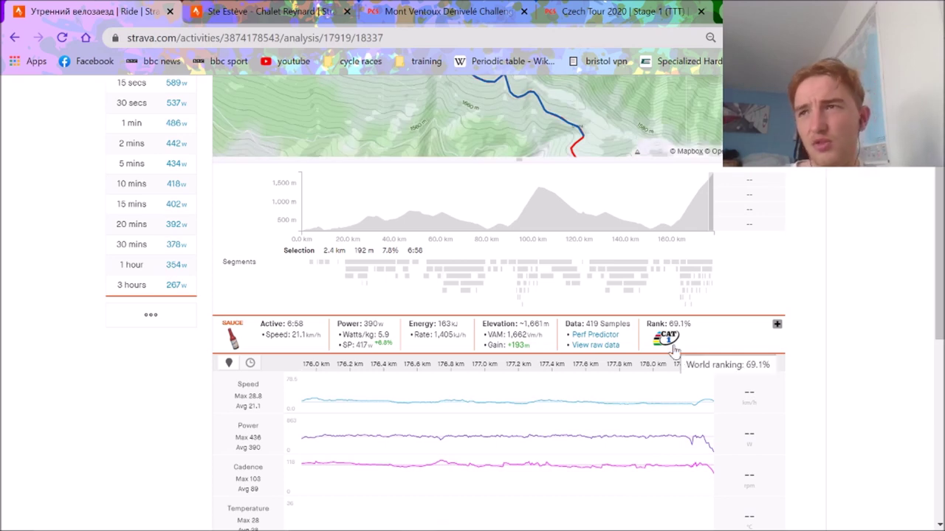
Reset the selection, isolate the ride's final 19.1 km, and narrow it to the last 5.9 km containing both power spikes
click(709, 418)
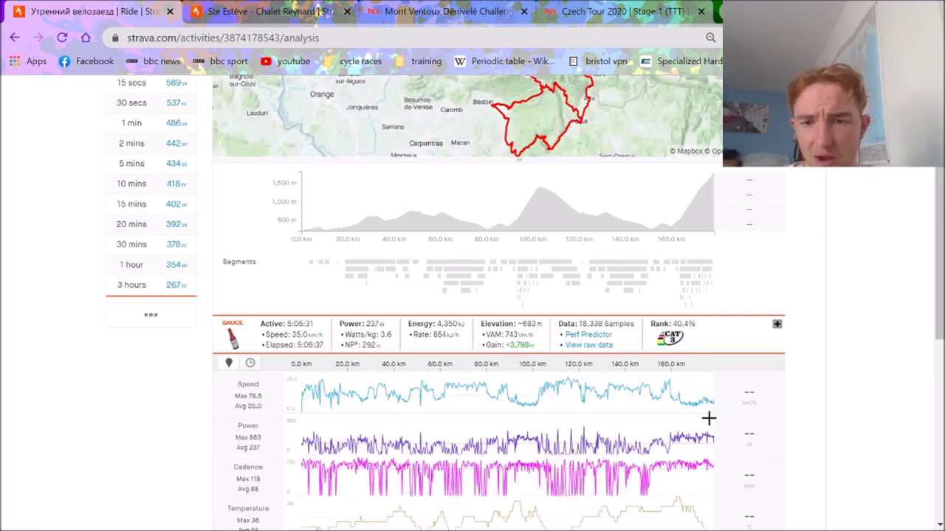
drag(671, 415, 771, 441)
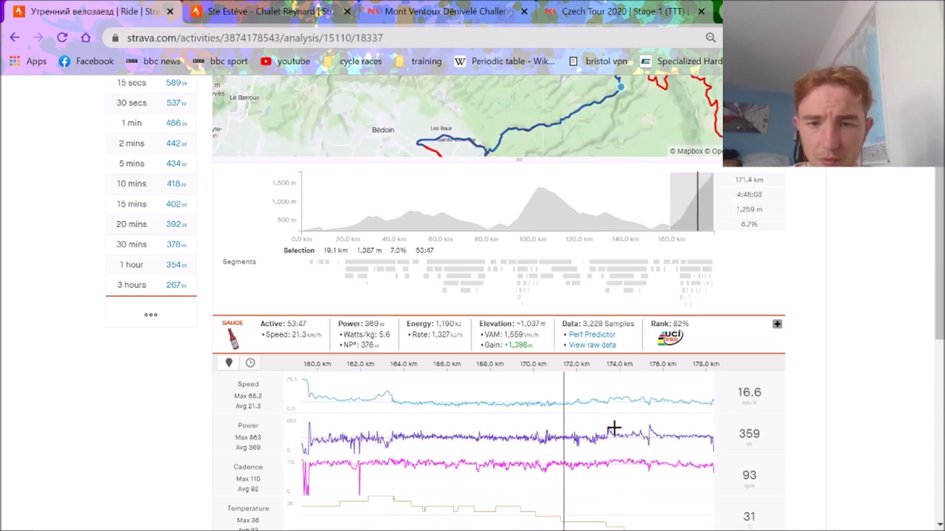
drag(586, 424, 826, 468)
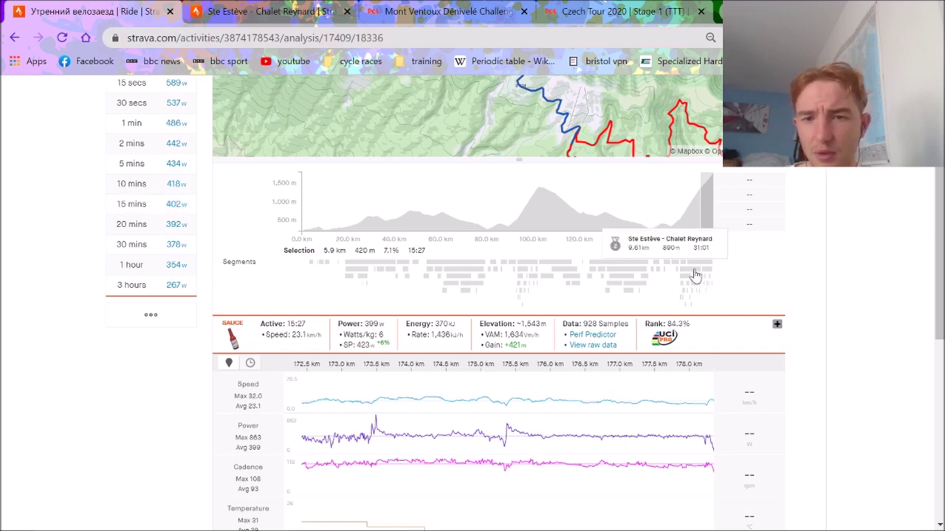
Select the Ste Estève - Chalet Reynard segment and inspect its route on the map
click(692, 272)
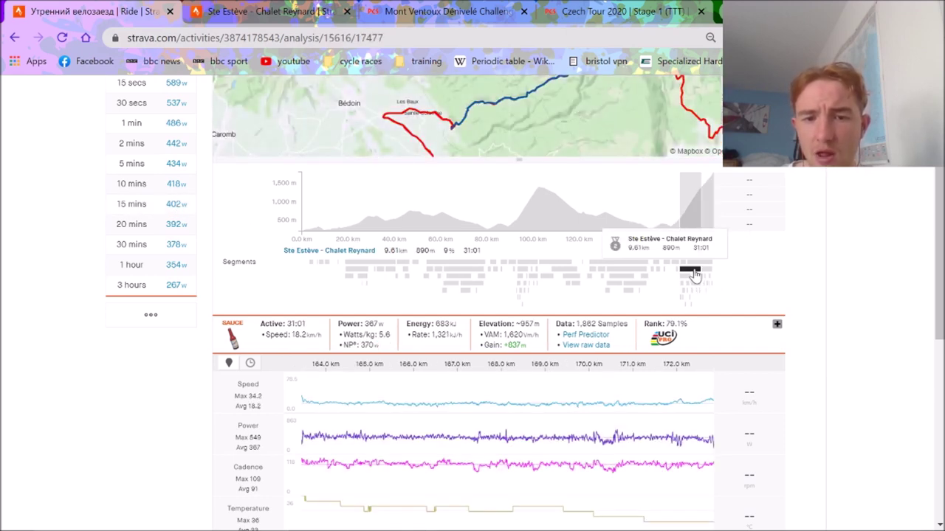
scroll(694, 274, up, 3)
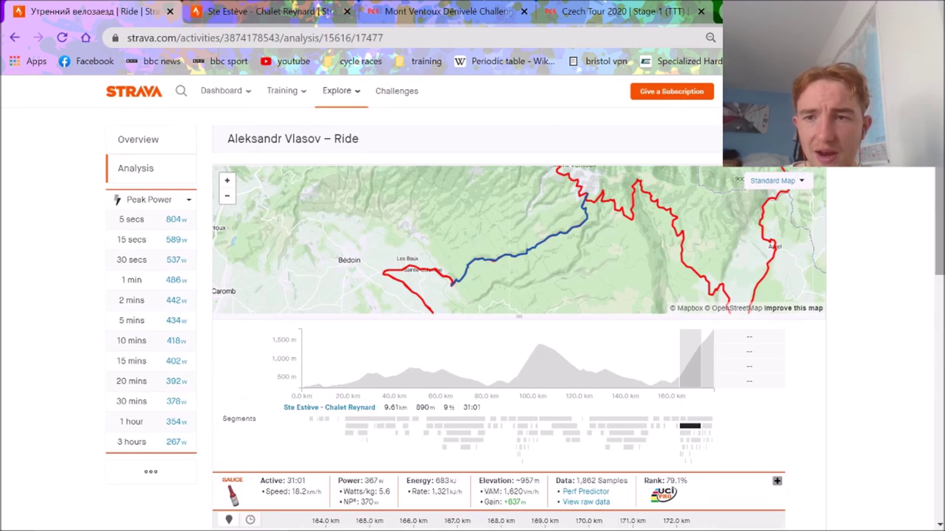
Open the ride's overview and find the Stig Section 2: Chalet Reynard to Simpson Memorial effort in the segment list
mouse_move(260, 90)
click(171, 139)
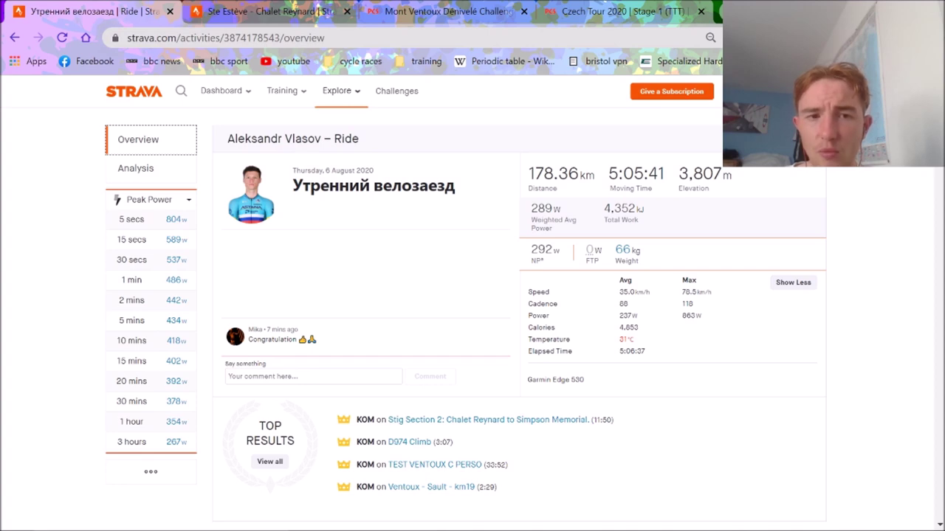
scroll(473, 296, down, 20)
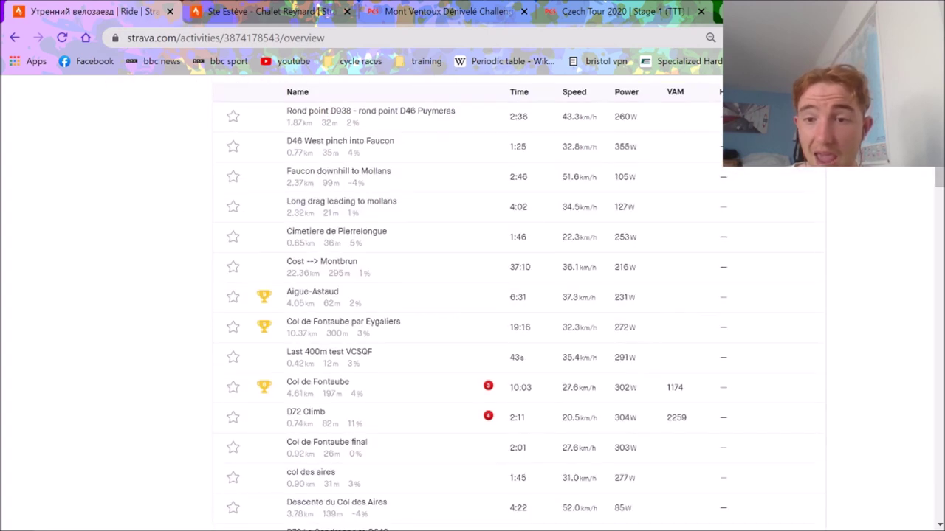
scroll(922, 285, up, 10)
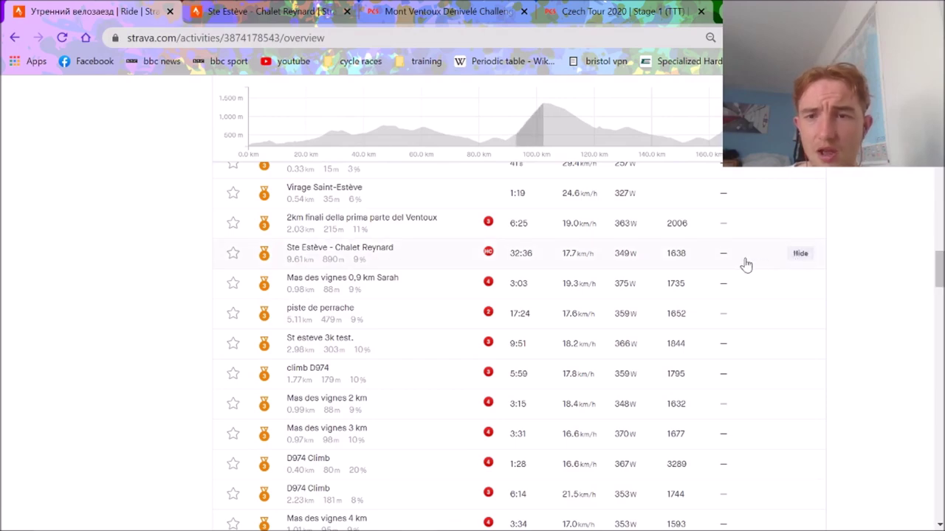
scroll(797, 265, down, 5)
scroll(517, 347, down, 5)
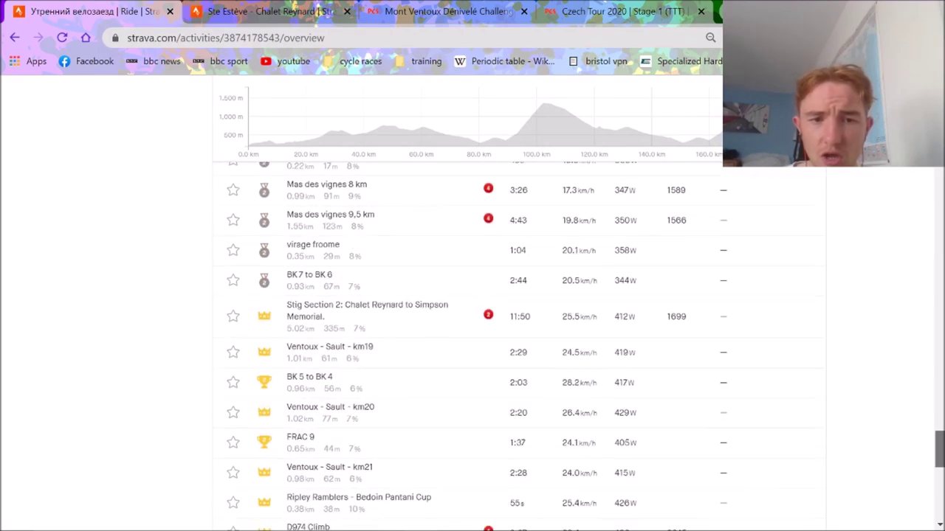
mouse_move(939, 449)
mouse_down()
mouse_move(940, 493)
mouse_move(940, 450)
mouse_up()
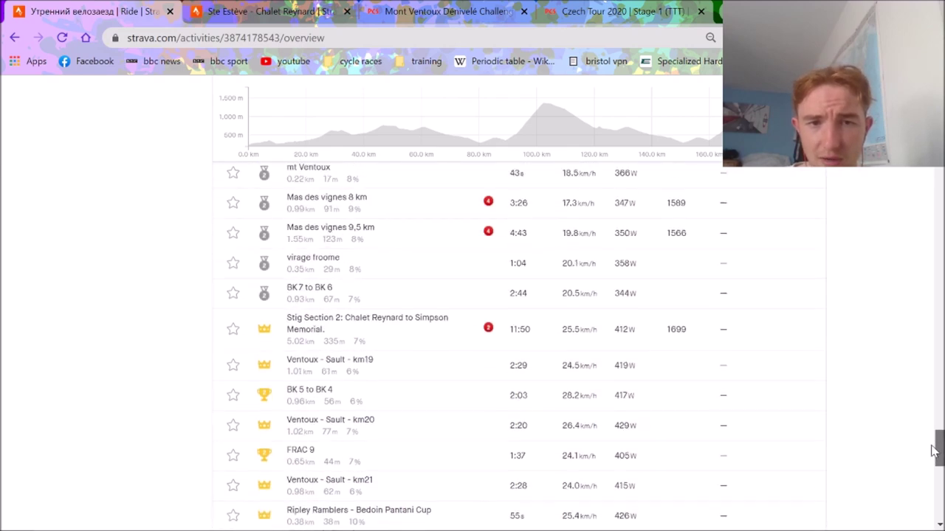
Expand the Stig Section 2 effort to examine its figures and Top 10 leaderboard, then collapse it and return to the ride summary
click(670, 334)
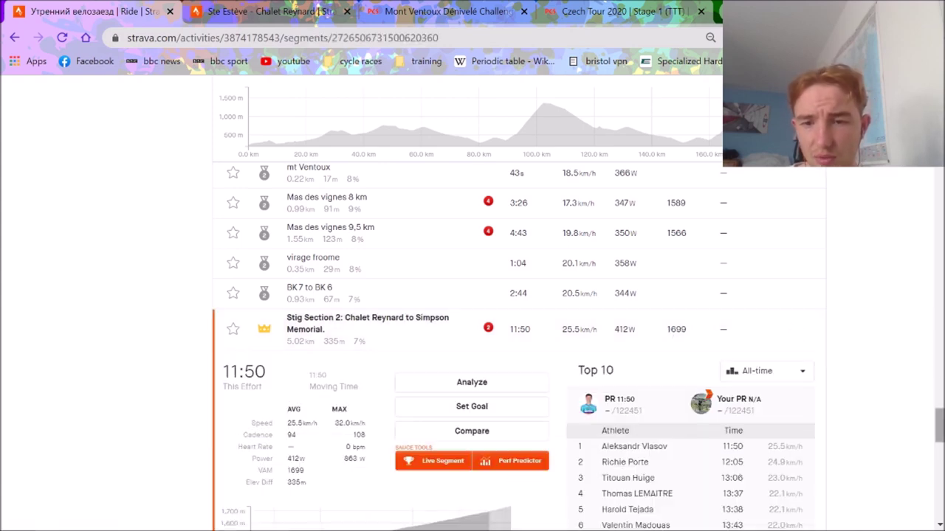
drag(939, 417, 923, 428)
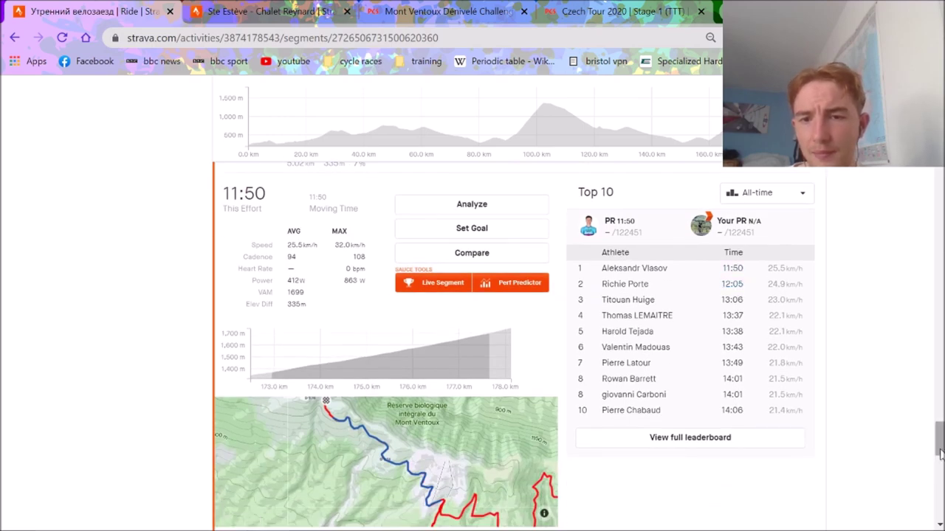
scroll(939, 443, up, 3)
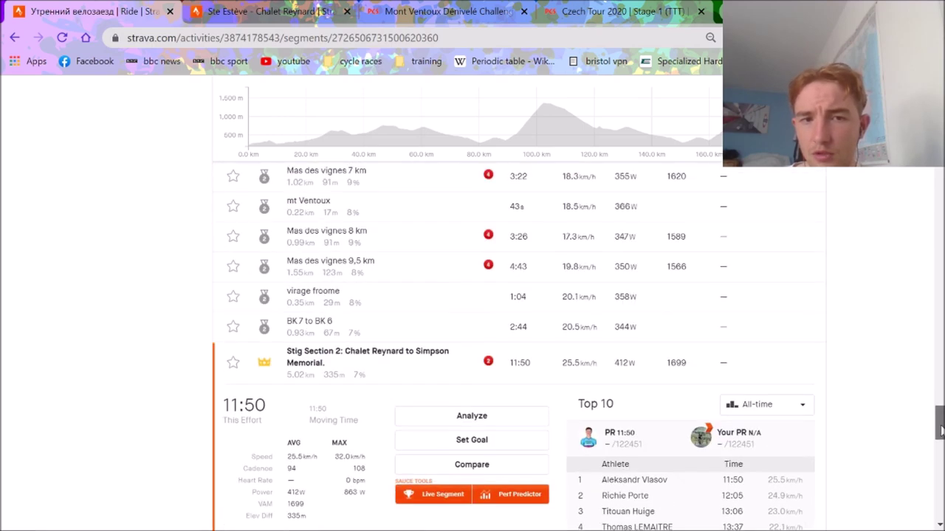
click(648, 362)
drag(937, 460, 939, 141)
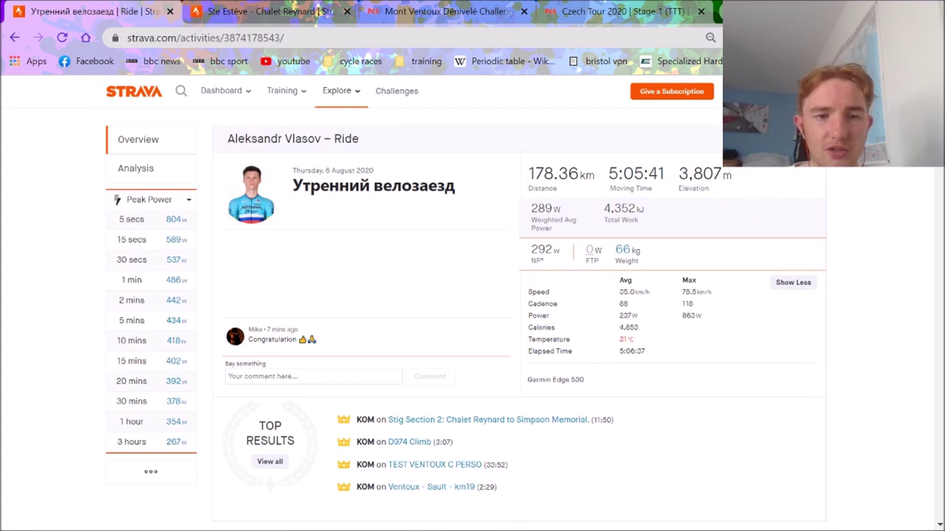